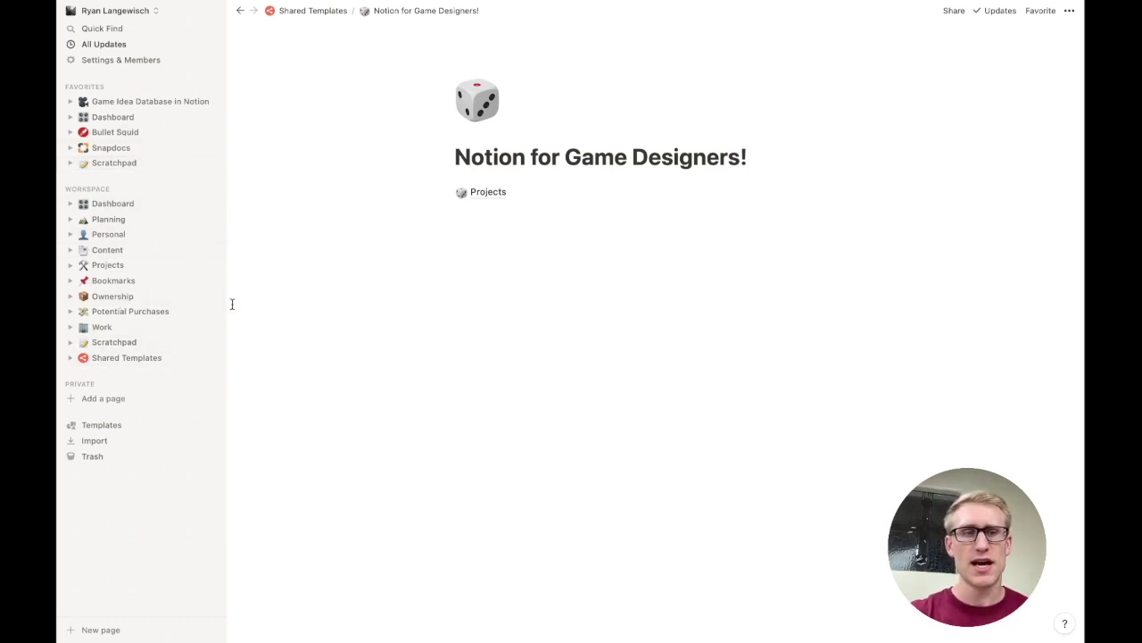
pyautogui.click(71, 265)
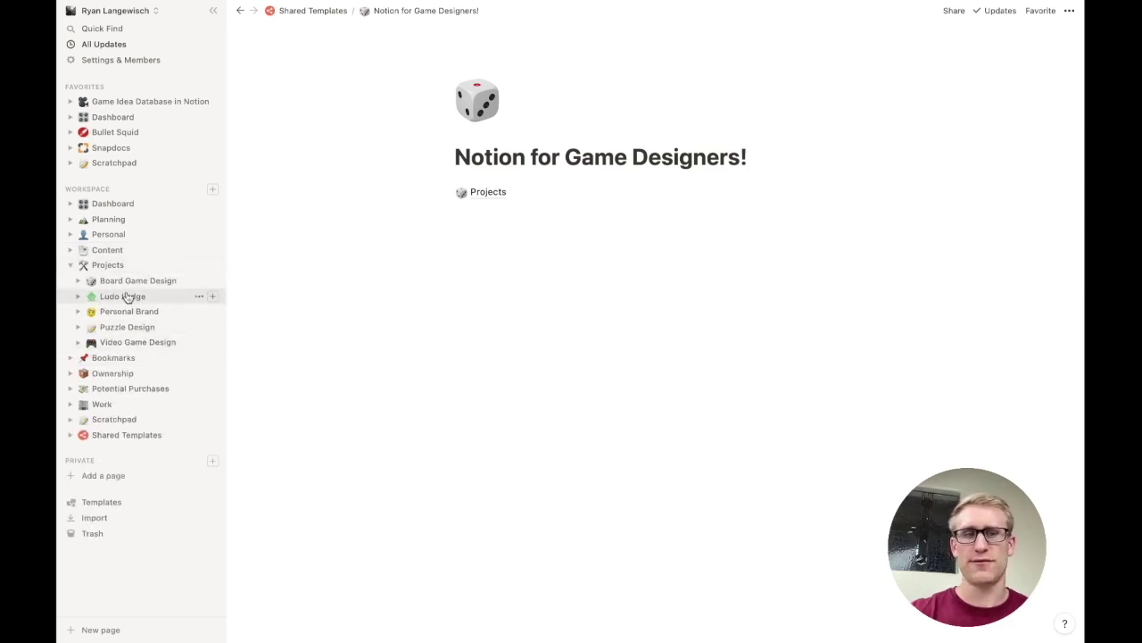
pyautogui.click(78, 327)
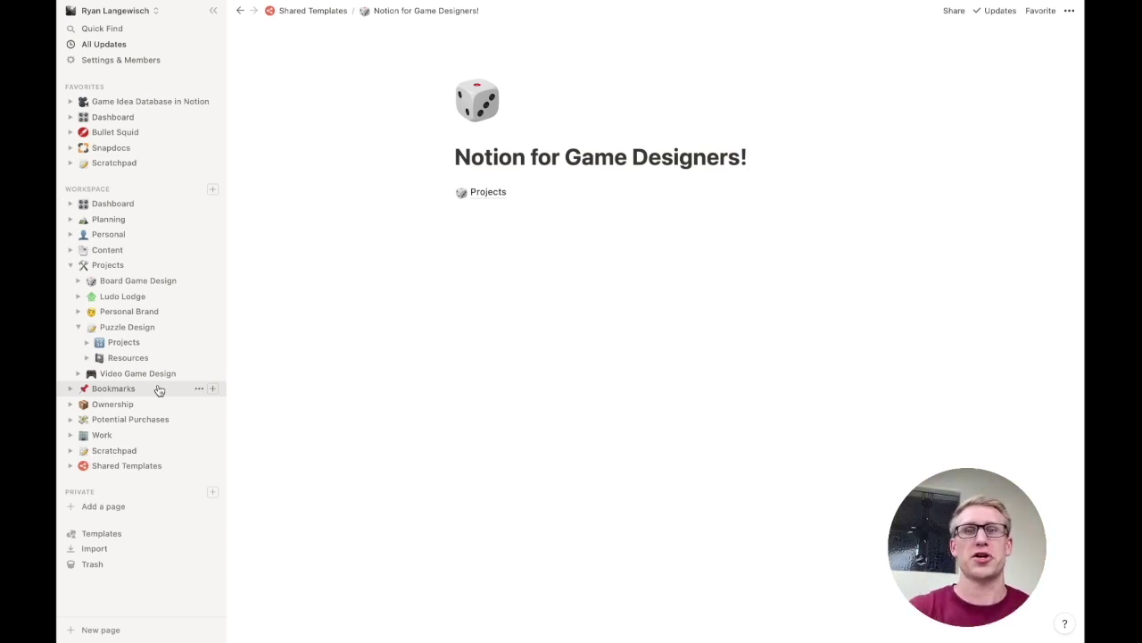
pyautogui.click(71, 266)
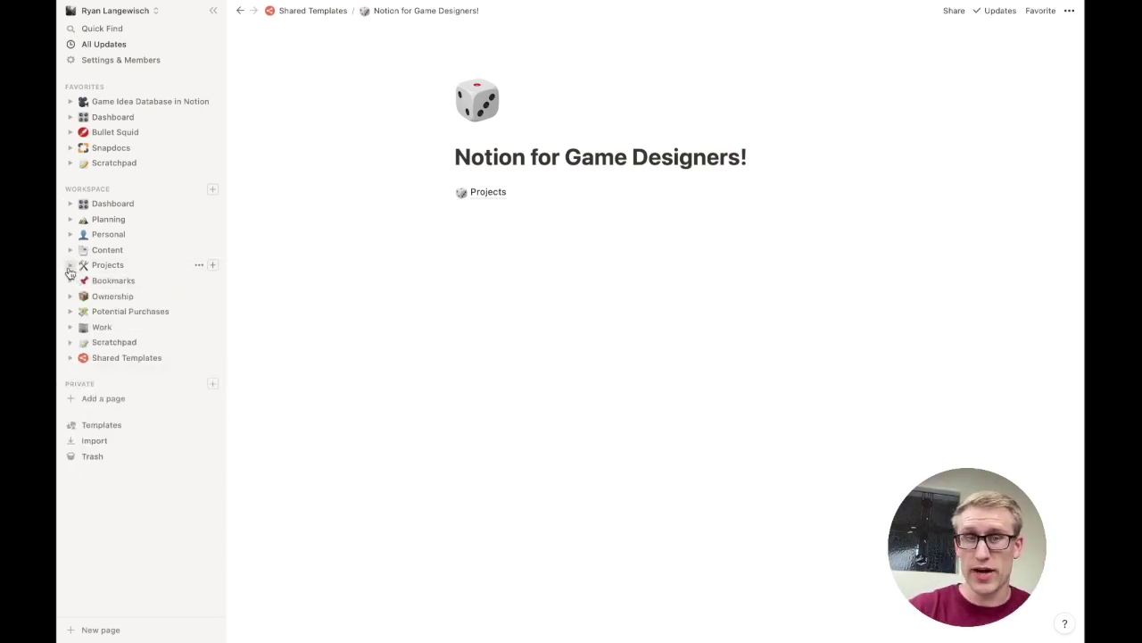
pyautogui.click(533, 280)
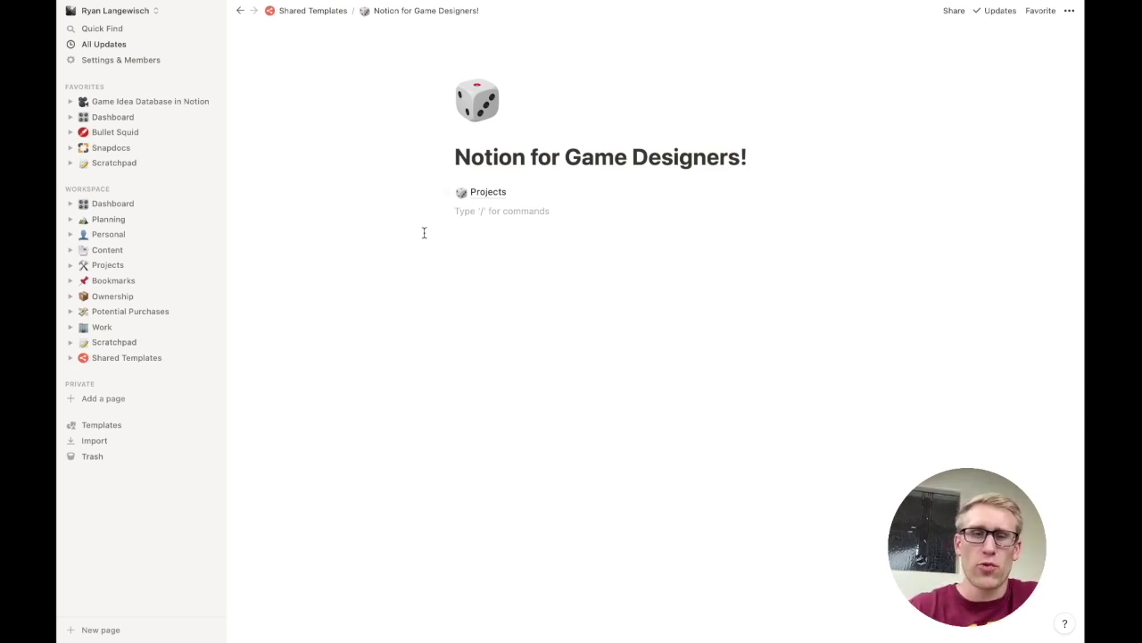
pyautogui.moveTo(448, 192)
pyautogui.mouseDown()
pyautogui.moveTo(449, 208)
pyautogui.moveTo(449, 196)
pyautogui.mouseUp()
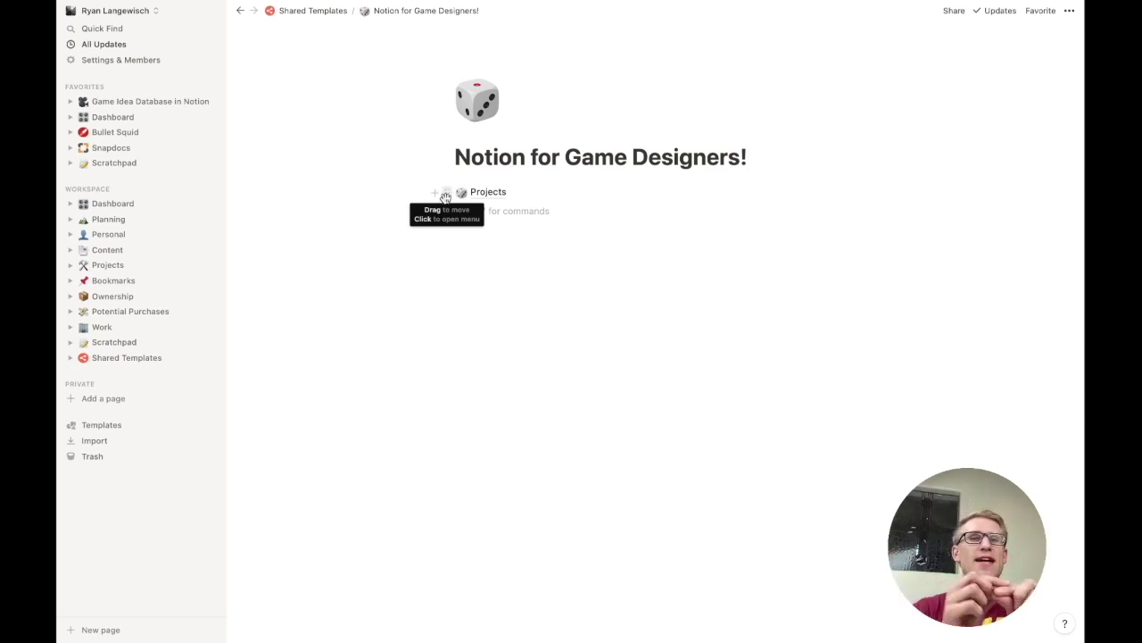
pyautogui.click(533, 211)
pyautogui.write('Typing here')
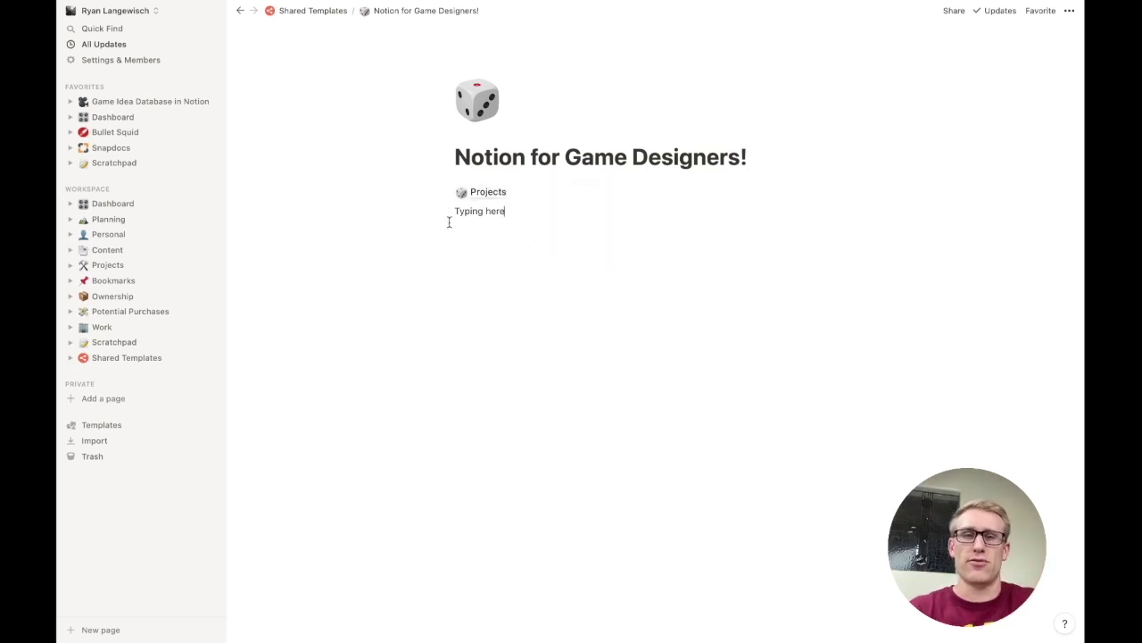
pyautogui.click(446, 212)
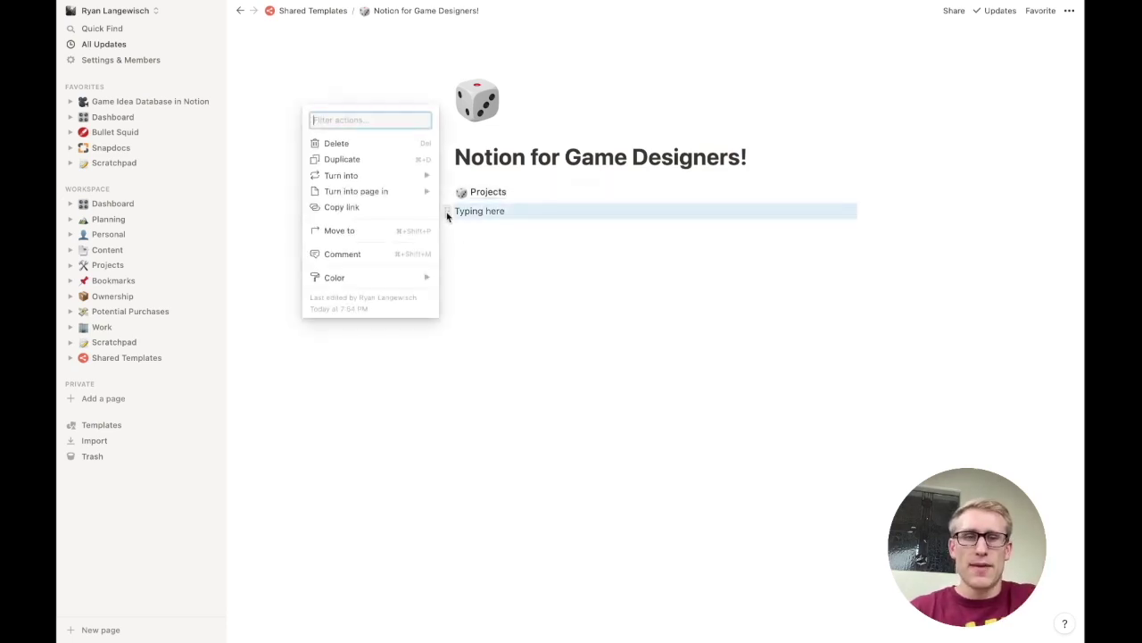
pyautogui.click(354, 144)
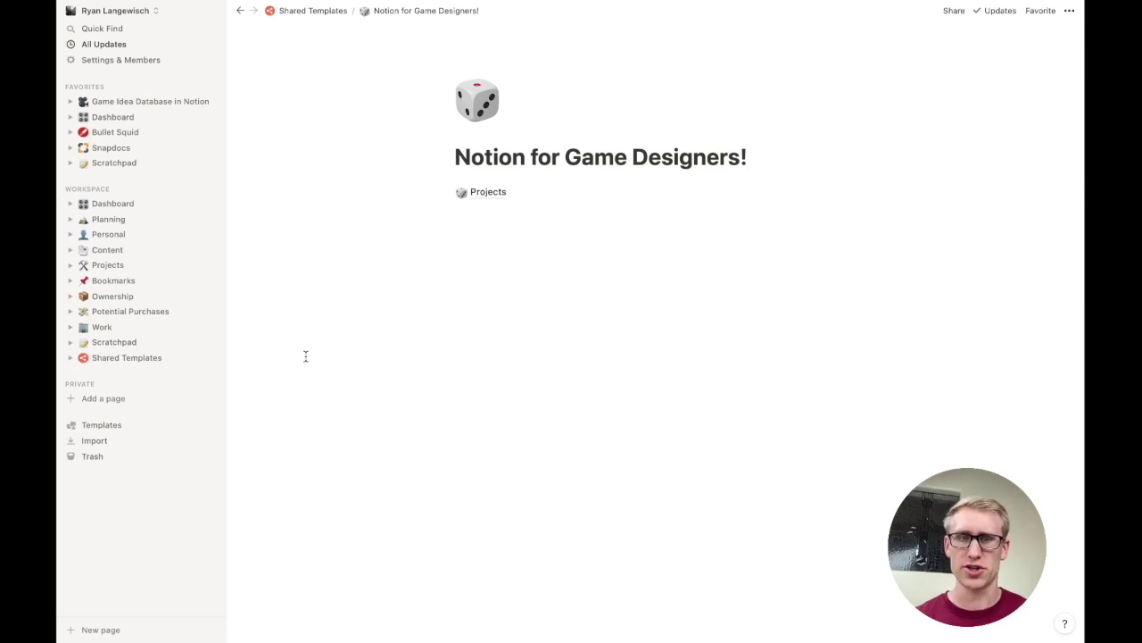
# Insert a new sub-page titled 'New Page' below the Projects link using /page.
pyautogui.click(491, 220)
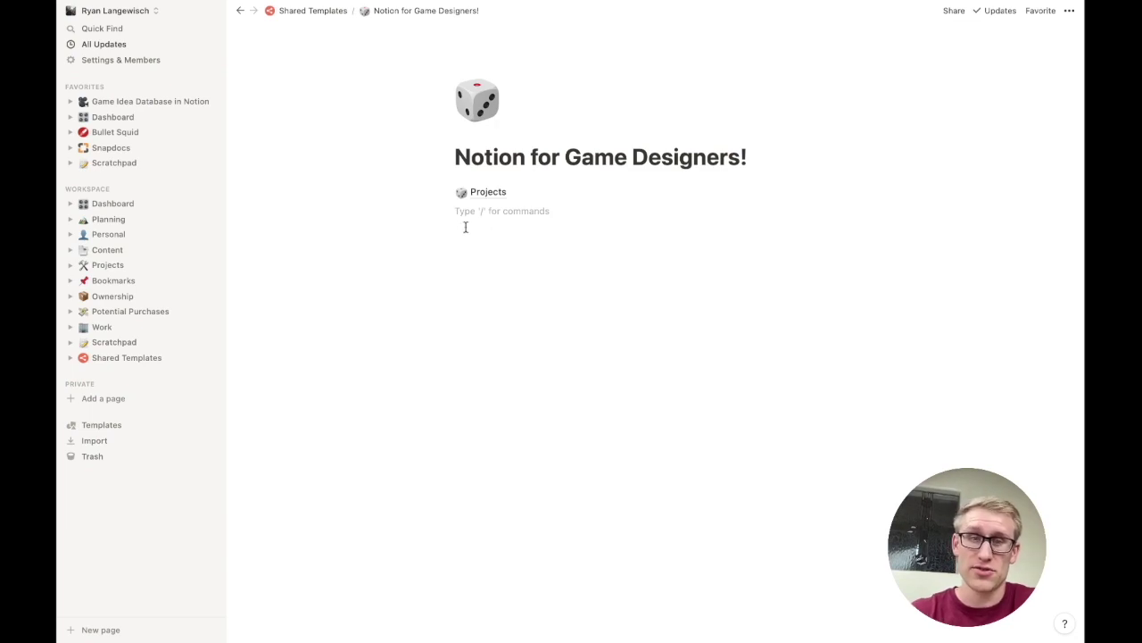
pyautogui.write('/')
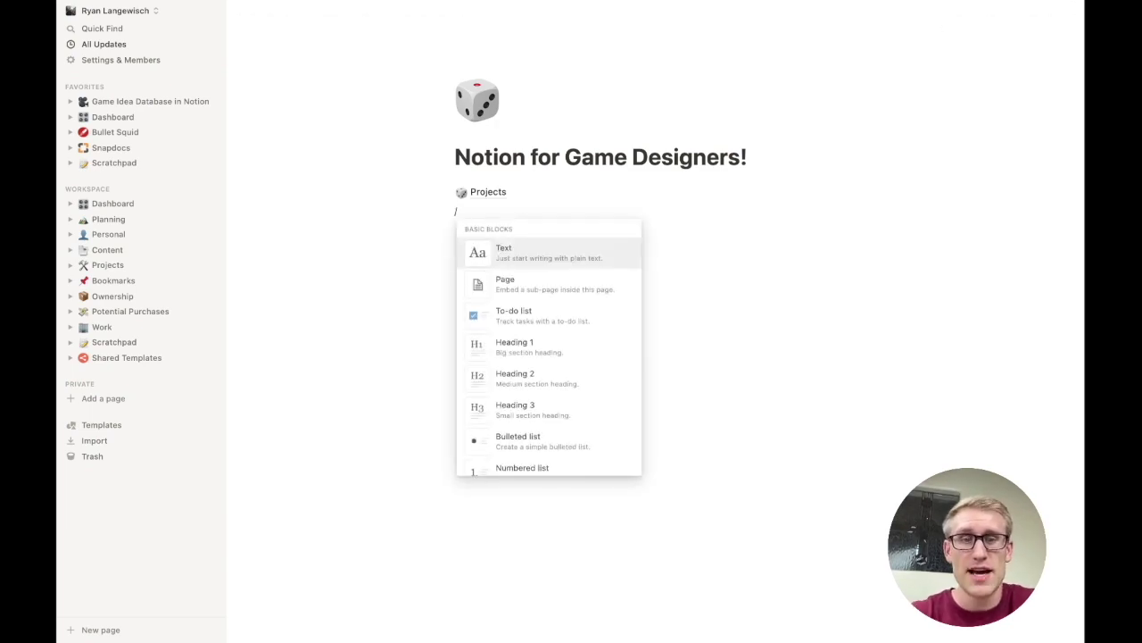
pyautogui.scroll(-3, 544, 306)
pyautogui.scroll(3, 546, 306)
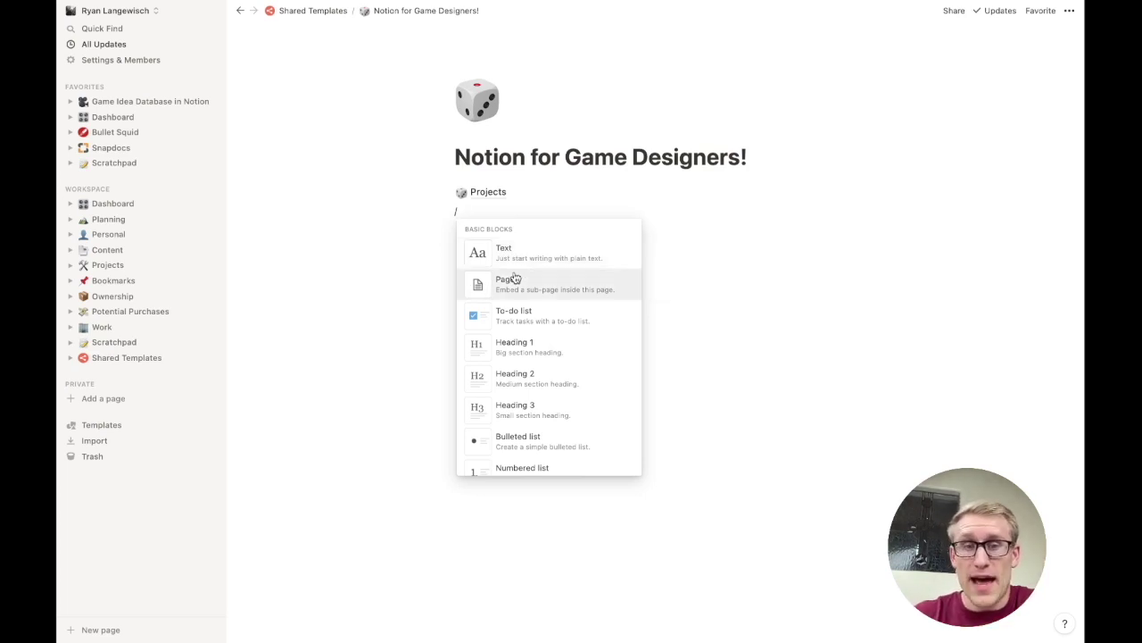
pyautogui.click(490, 212)
pyautogui.write('ro')
pyautogui.press('BackSpace')
pyautogui.press('BackSpace')
pyautogui.press('BackSpace')
pyautogui.write('/page')
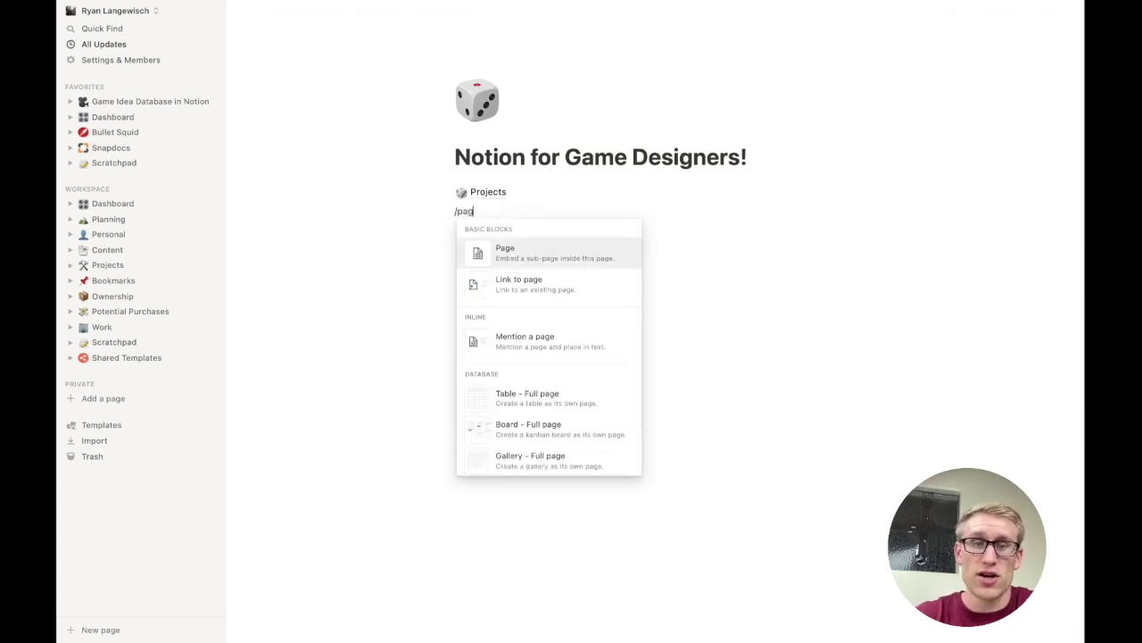
pyautogui.click(513, 247)
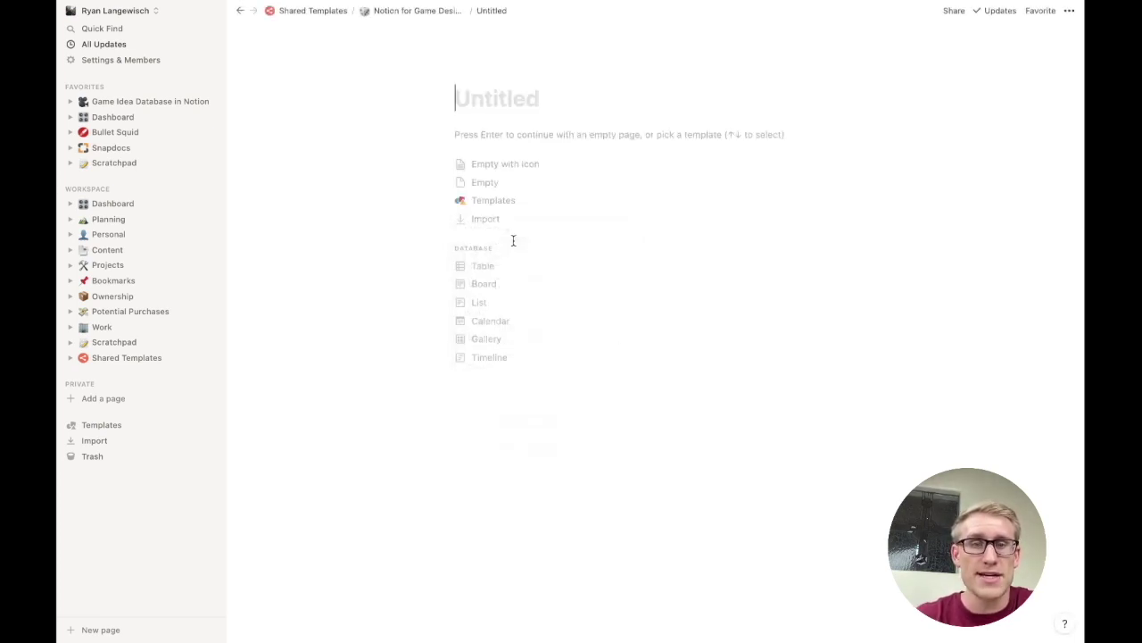
pyautogui.write('New Page')
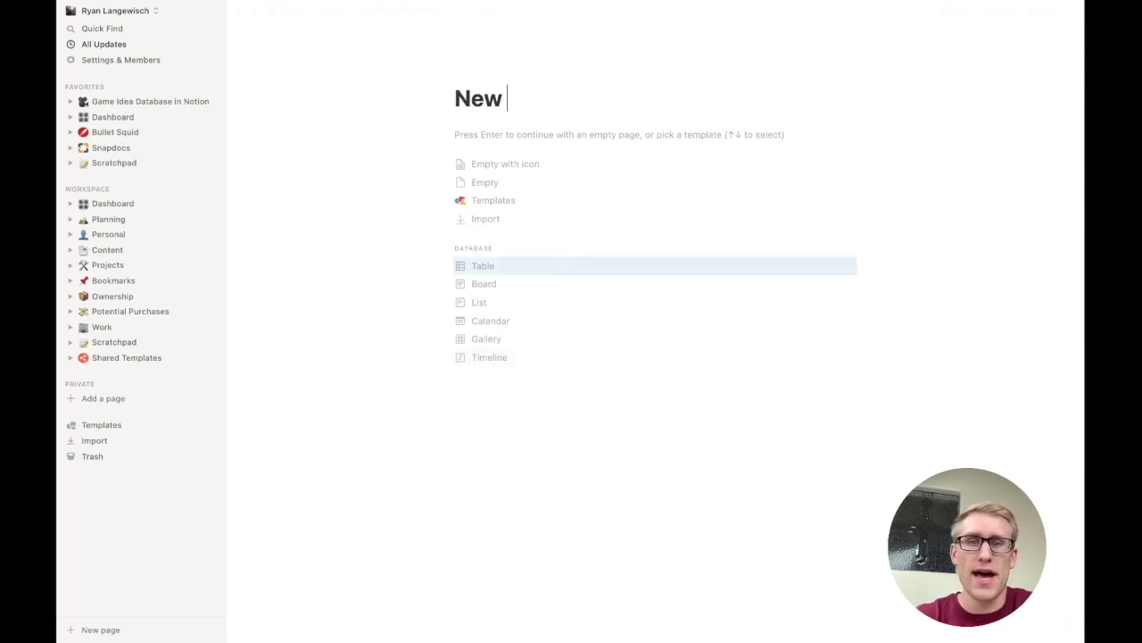
# Give the sub-page a snowman icon, rename it 'Snowmen Research', and open it from the parent page.
pyautogui.click(429, 14)
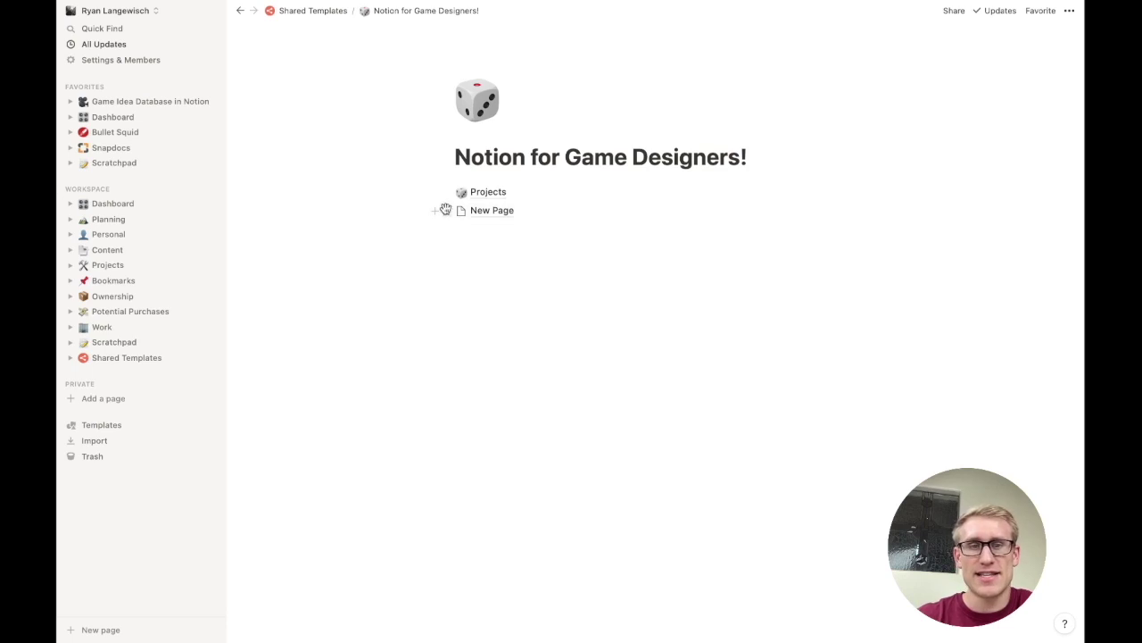
pyautogui.click(482, 211)
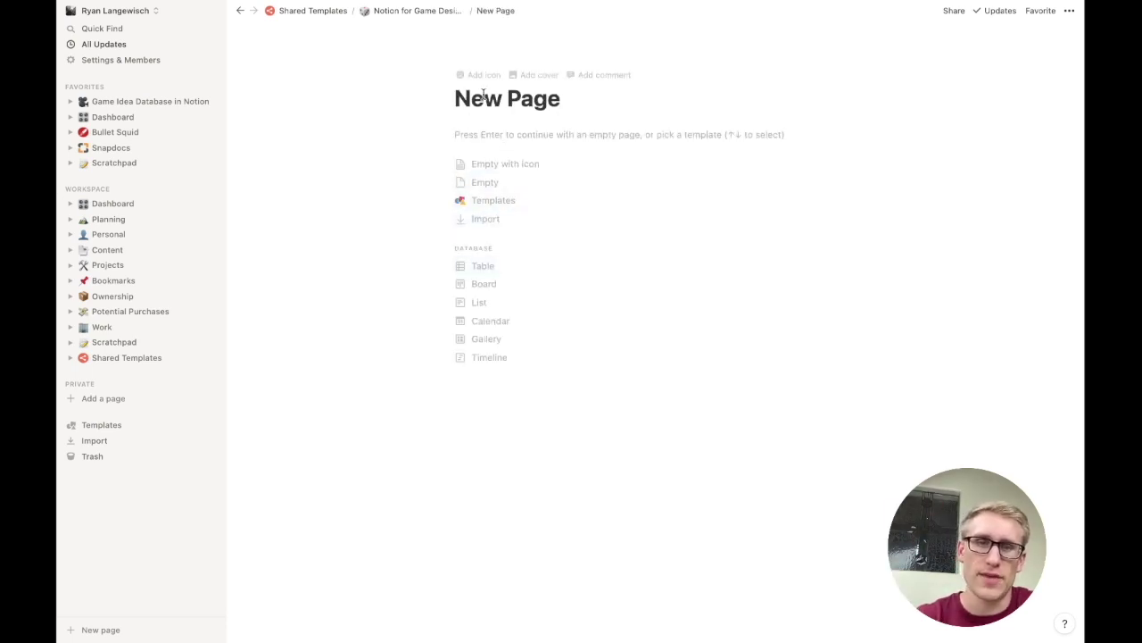
pyautogui.click(478, 75)
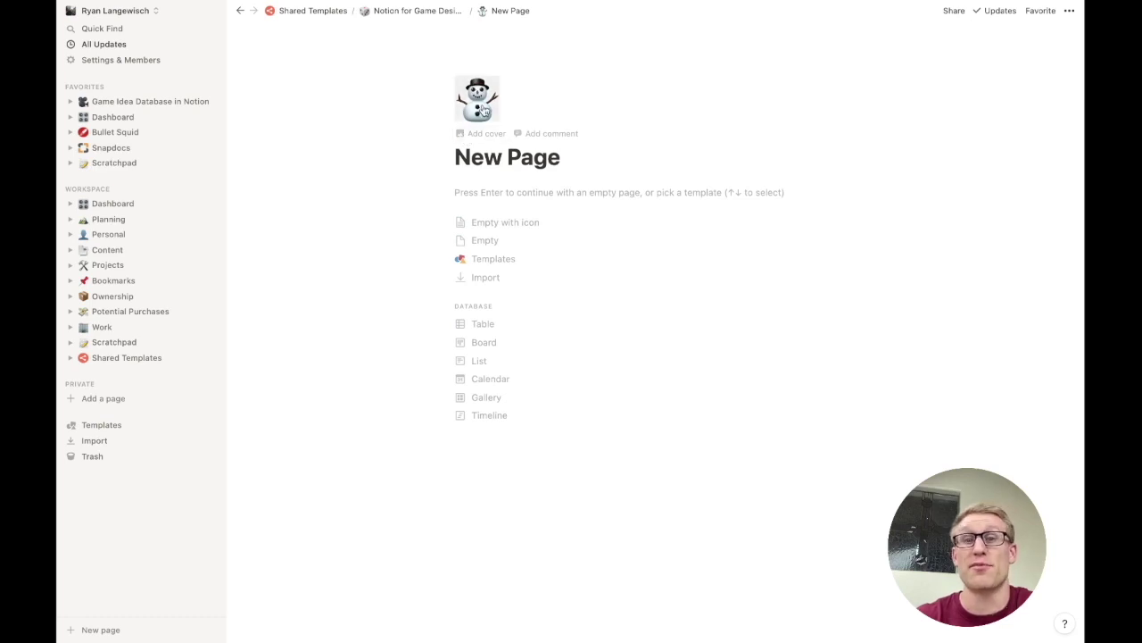
pyautogui.moveTo(578, 158); pyautogui.dragTo(457, 157)
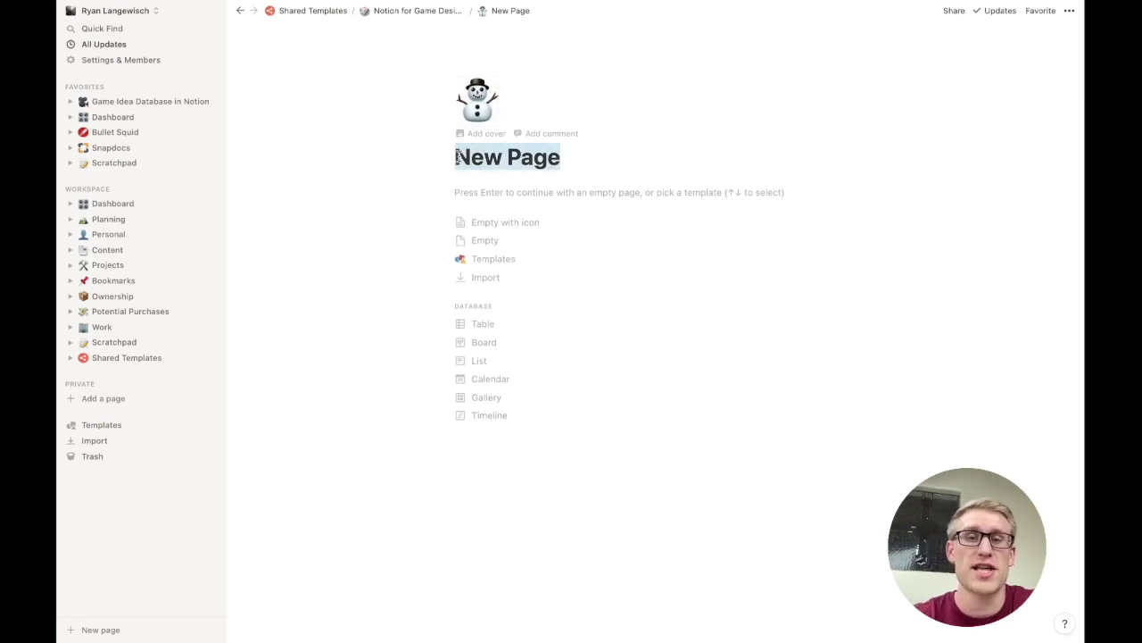
pyautogui.write('Snowmen ')
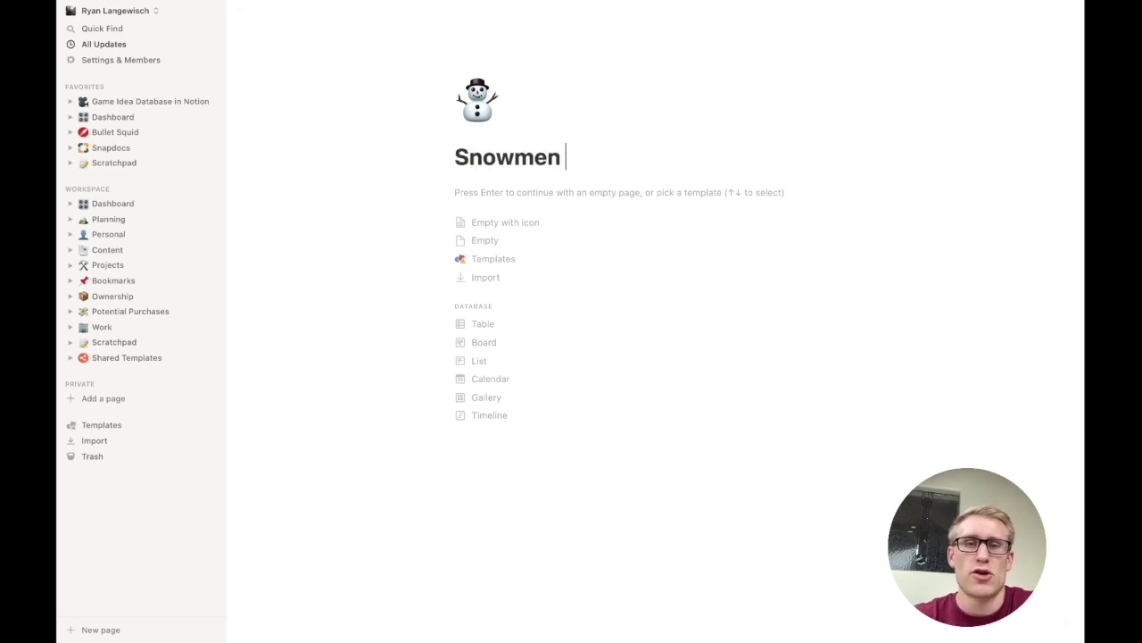
pyautogui.write('Research')
pyautogui.press('Up')
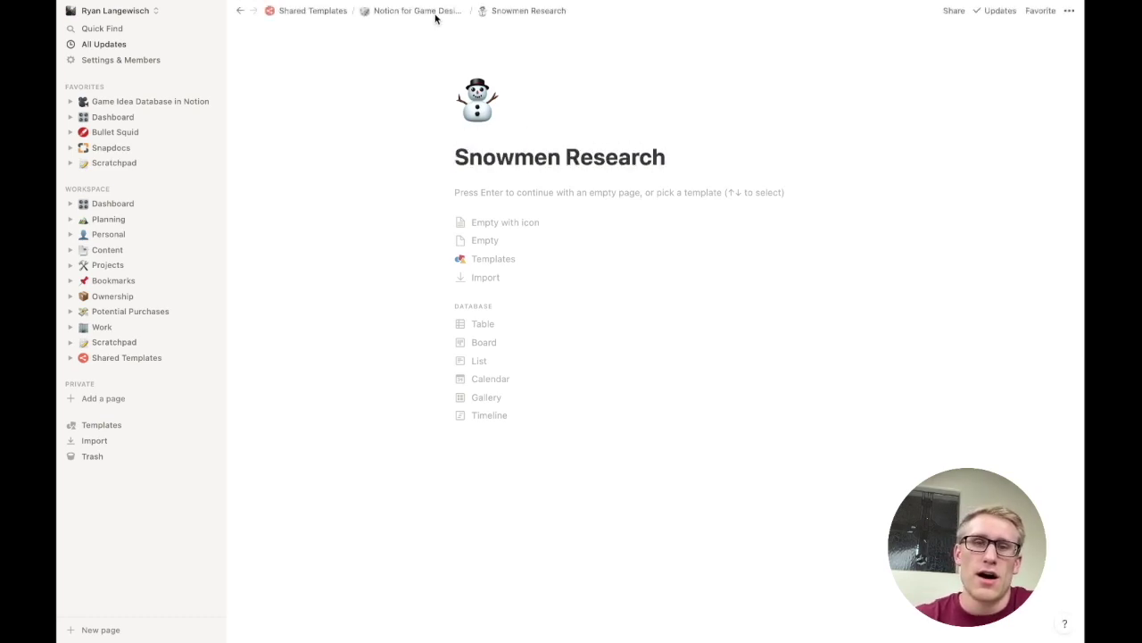
pyautogui.click(432, 13)
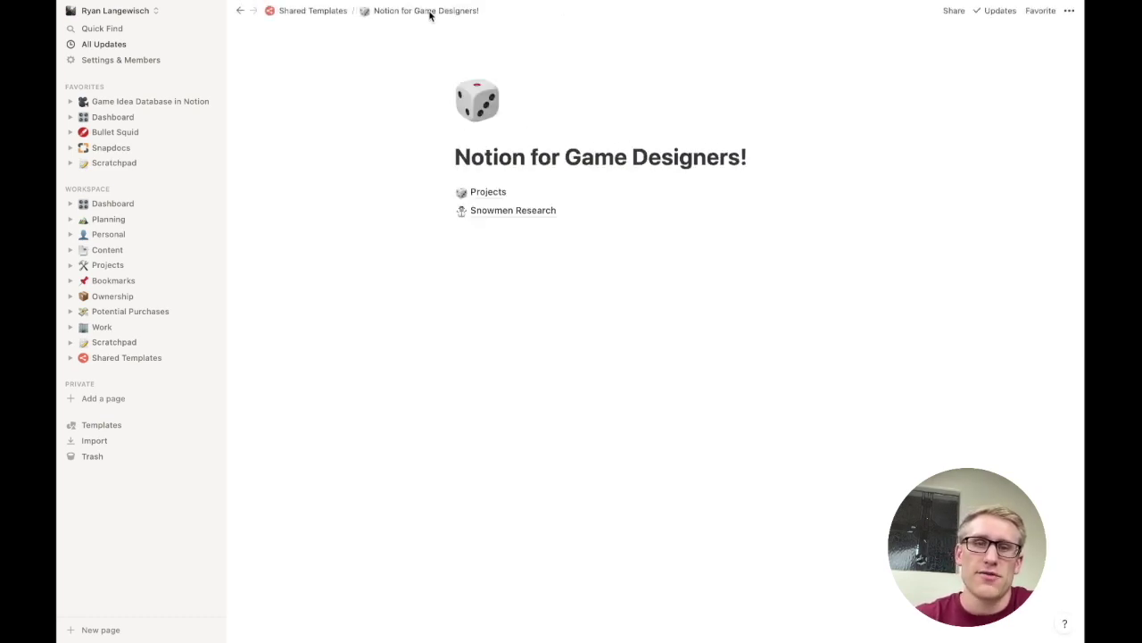
pyautogui.click(505, 219)
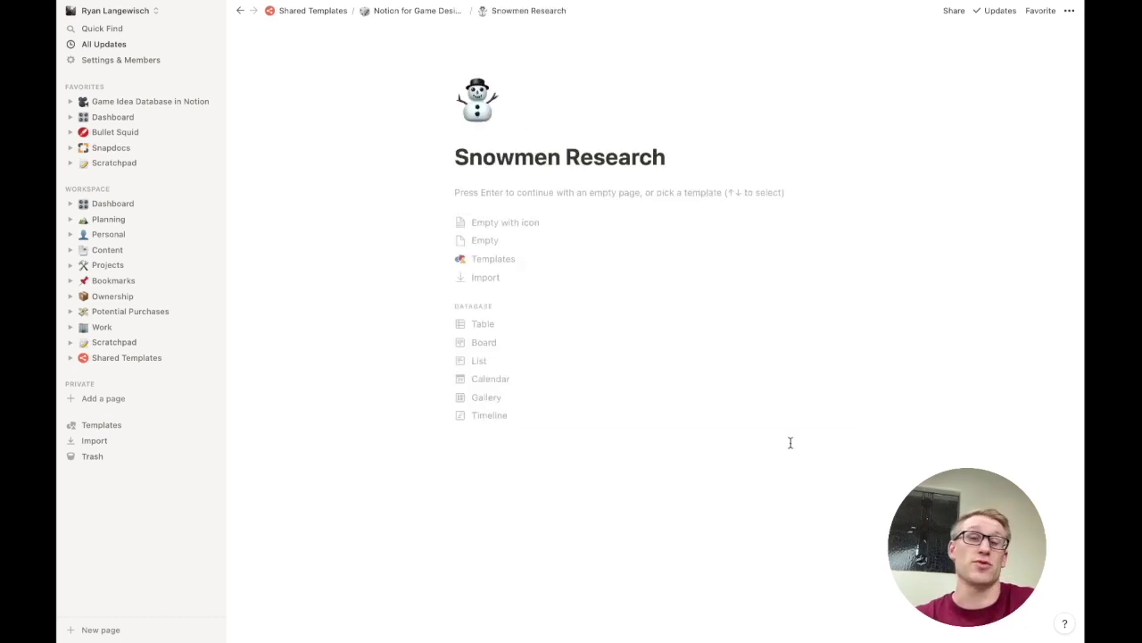
# Delete the Snowmen Research block and start a plain empty line below Projects.
pyautogui.click(431, 13)
pyautogui.moveTo(429, 241); pyautogui.dragTo(538, 214)
pyautogui.press('BackSpace')
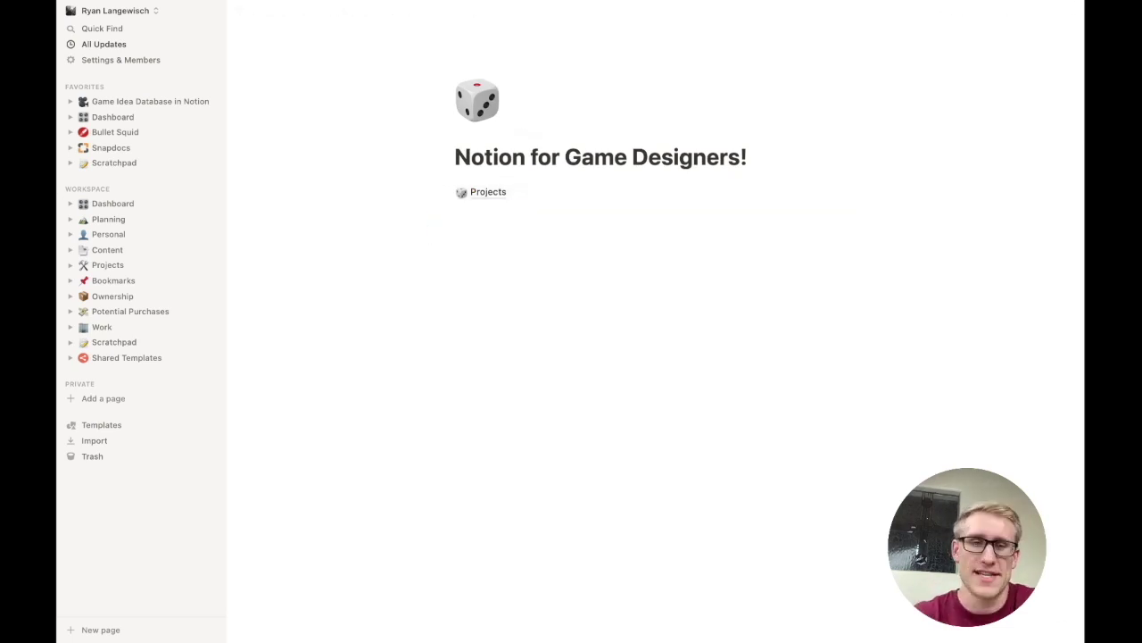
pyautogui.click(492, 212)
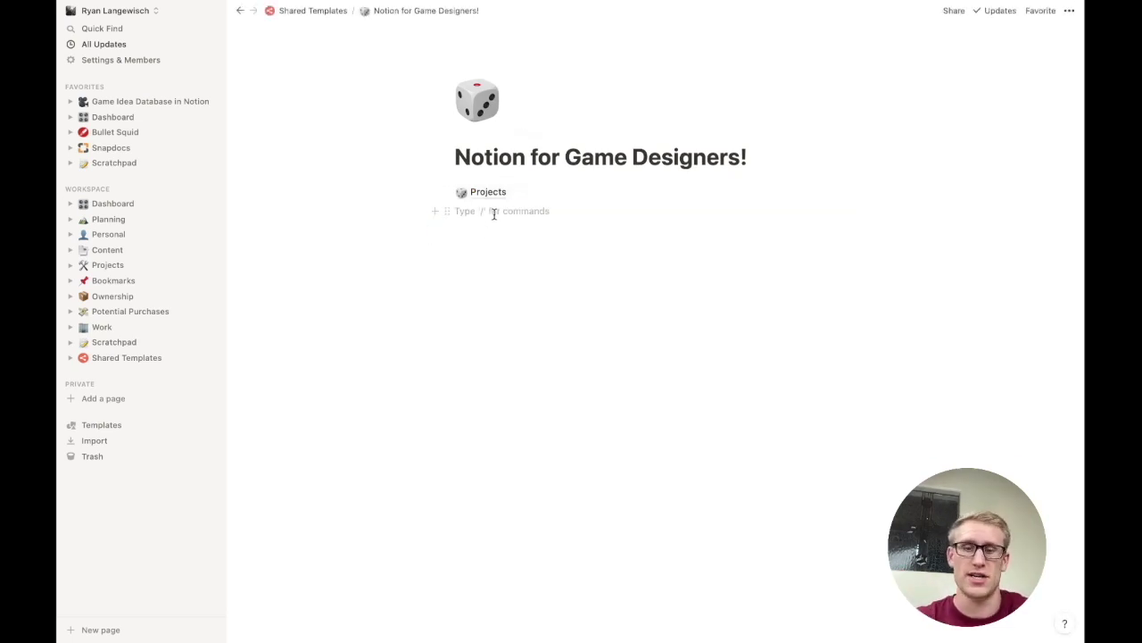
pyautogui.write('/')
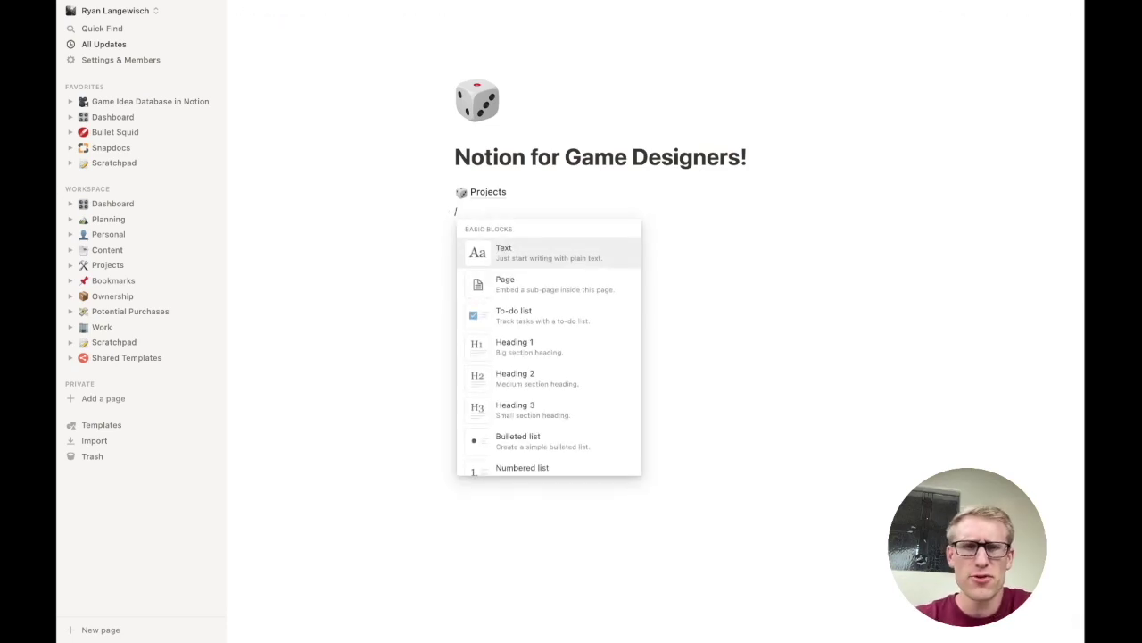
pyautogui.press('BackSpace')
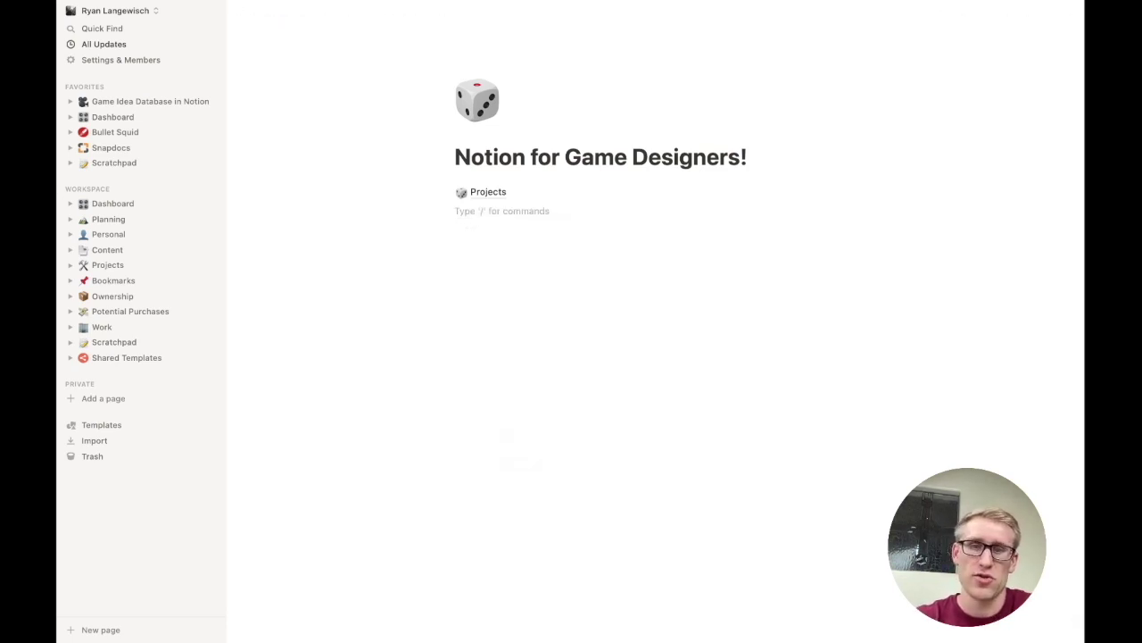
pyautogui.write('-')
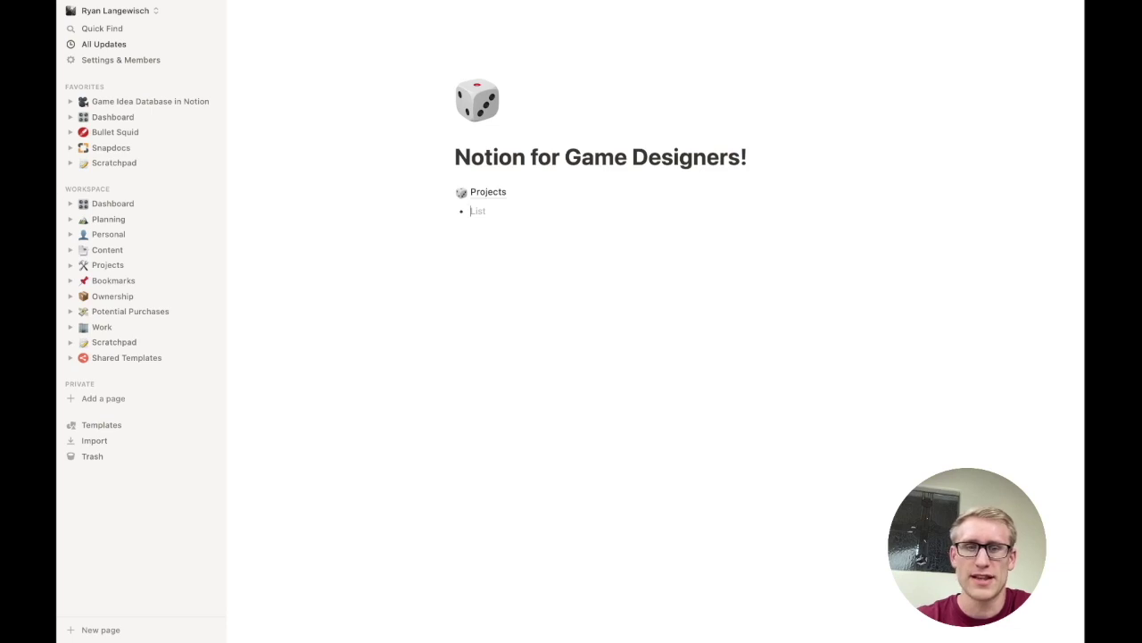
pyautogui.press('BackSpace')
# Add to-dos 'Task 1' and 'Task 2', tick and untick both, then select them.
pyautogui.write('[]')
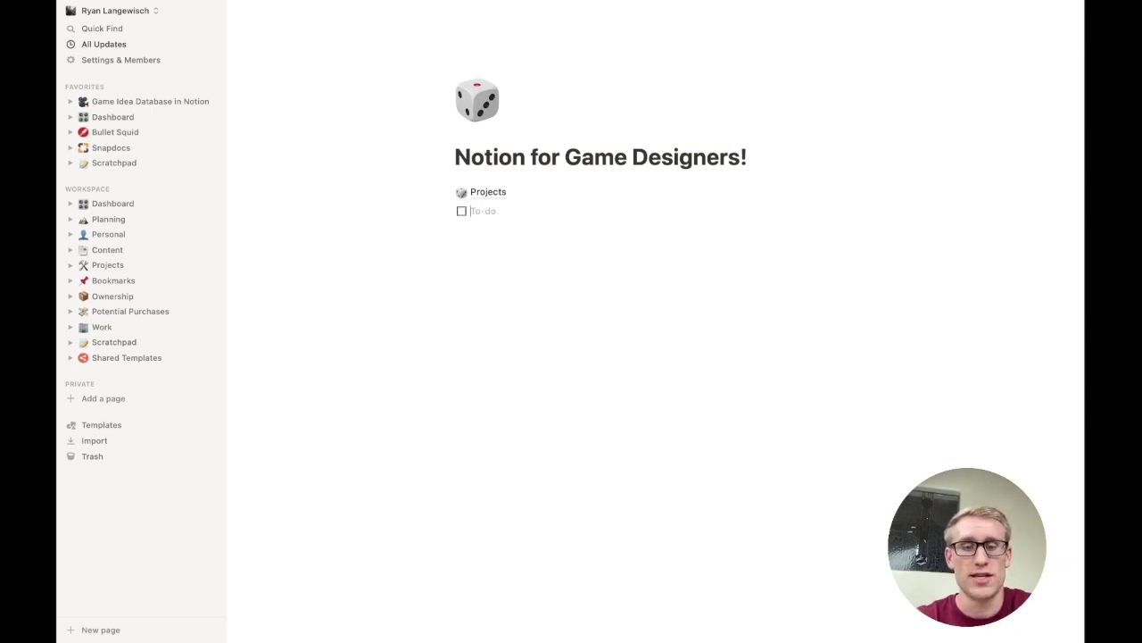
pyautogui.write('Task 1')
pyautogui.press('Return')
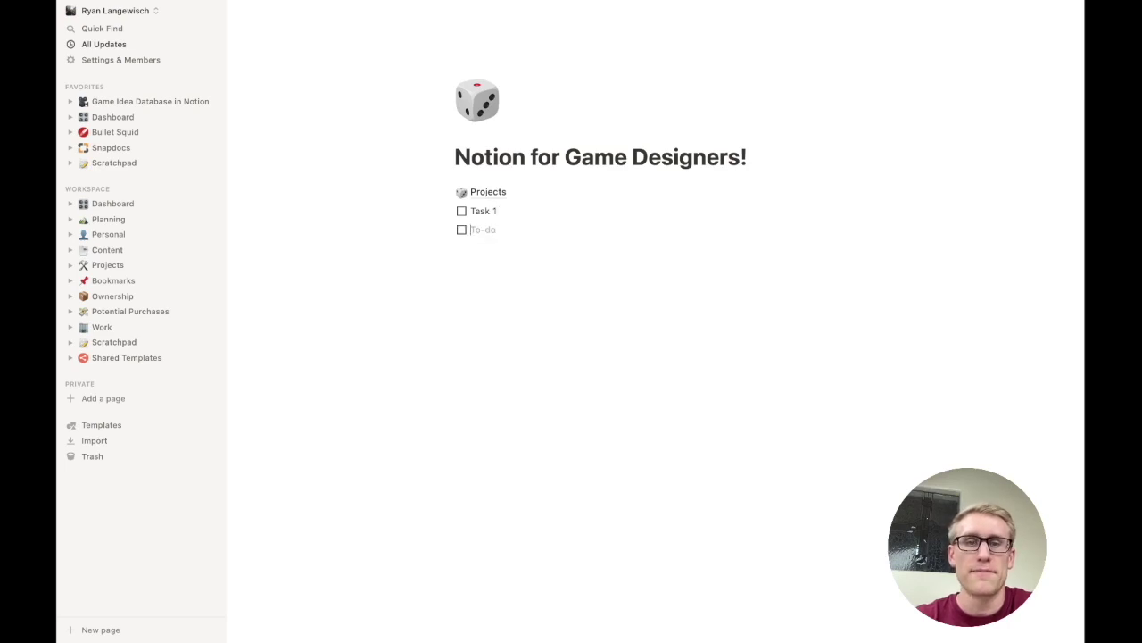
pyautogui.write('Task 2')
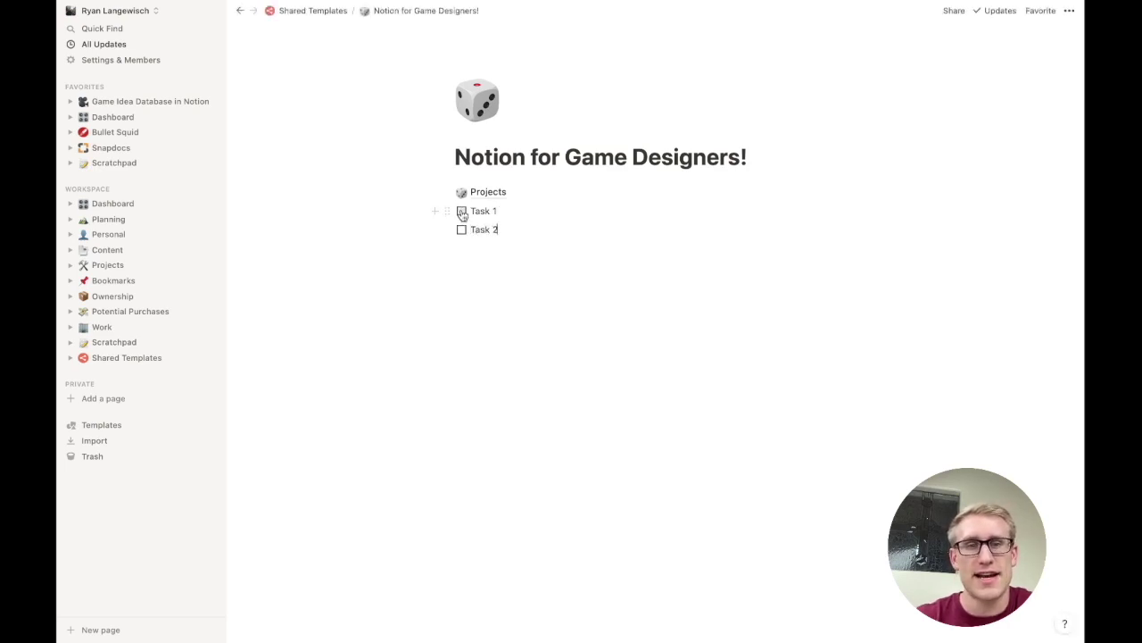
pyautogui.click(462, 211)
pyautogui.click(461, 230)
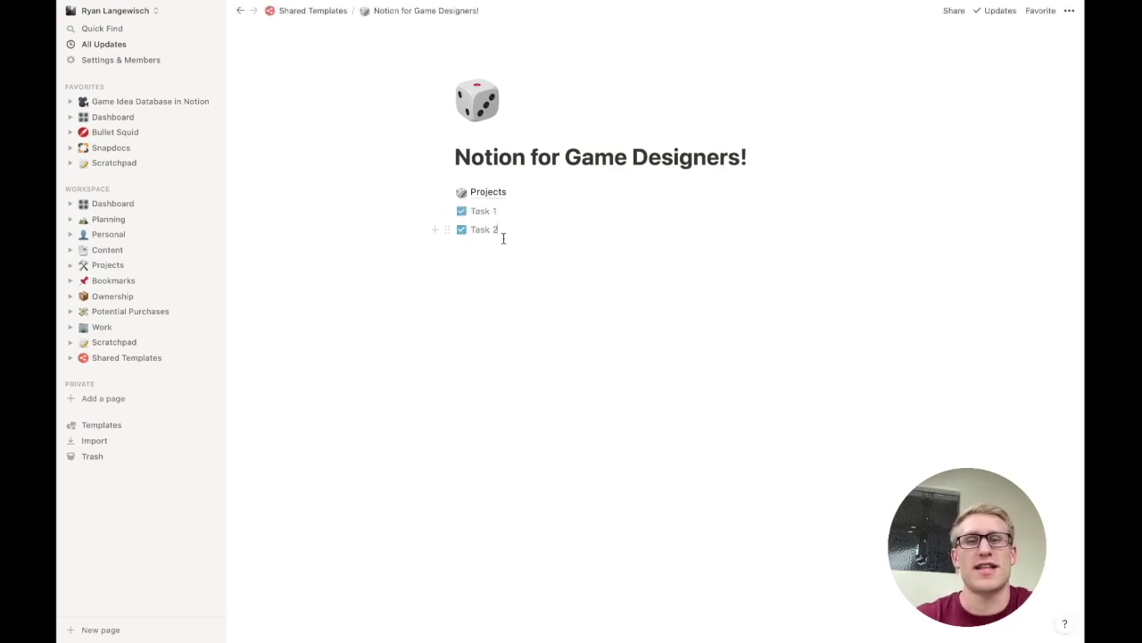
pyautogui.click(461, 211)
pyautogui.click(462, 230)
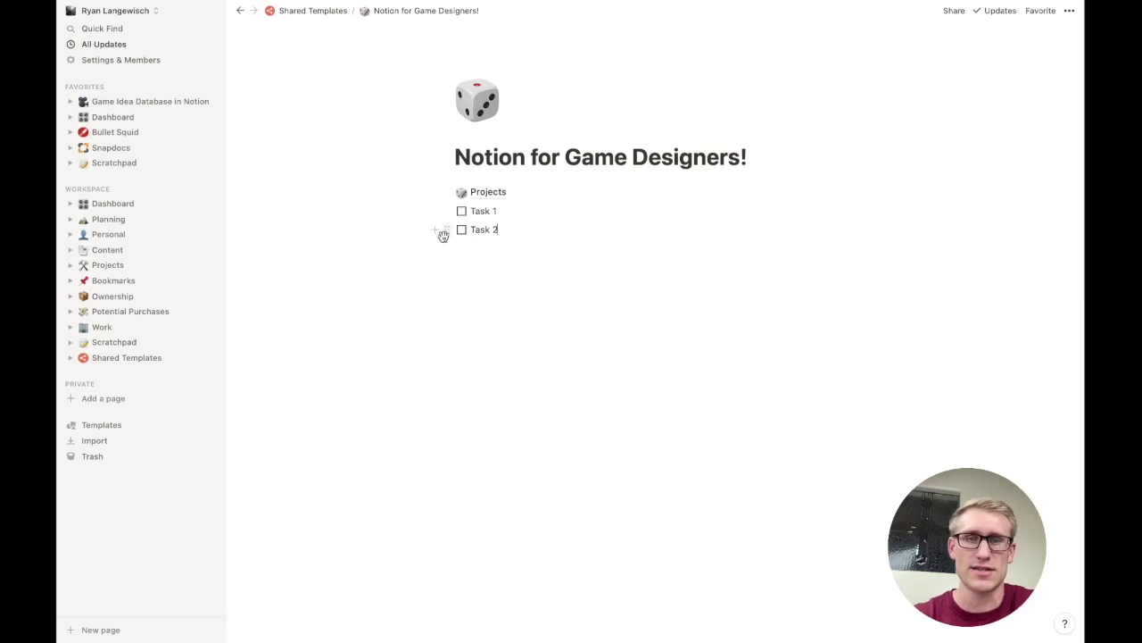
pyautogui.moveTo(423, 252); pyautogui.dragTo(502, 211)
# Delete both to-do tasks and add a toggle list block titled 'Toggle' below Projects.
pyautogui.press('BackSpace')
pyautogui.click(500, 210)
pyautogui.write('/')
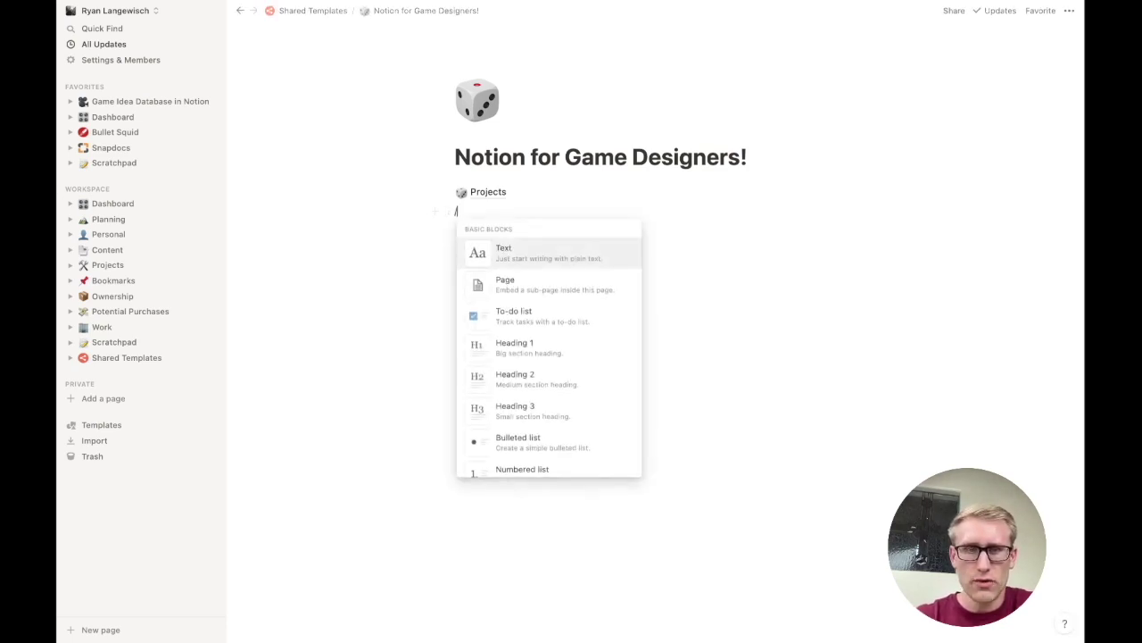
pyautogui.scroll(-2, 523, 298)
pyautogui.scroll(-2, 523, 312)
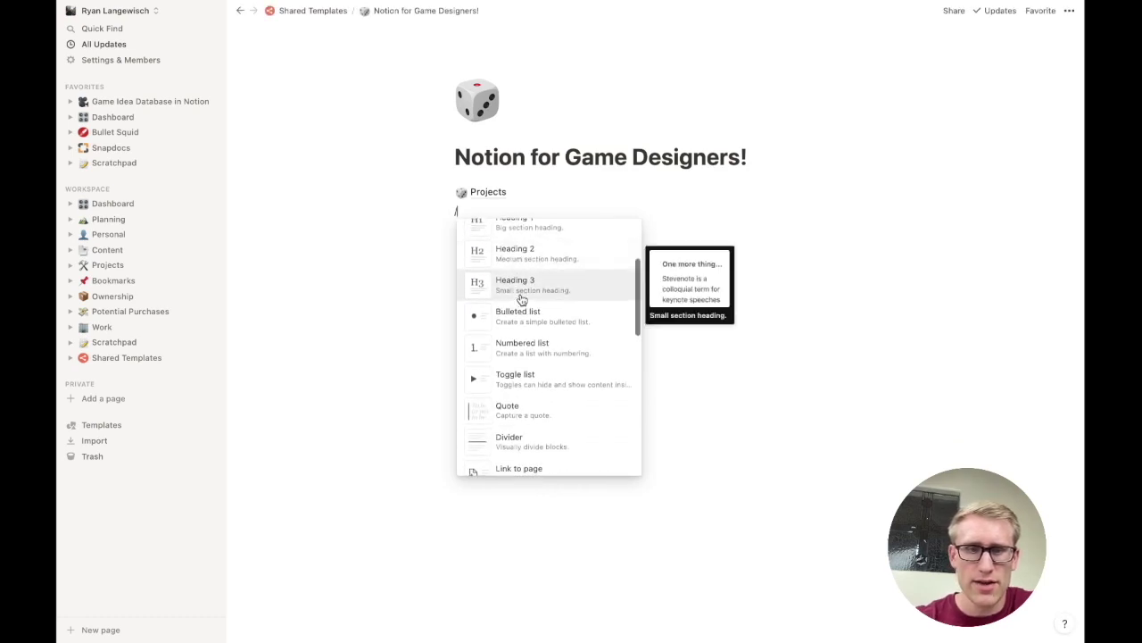
pyautogui.click(521, 342)
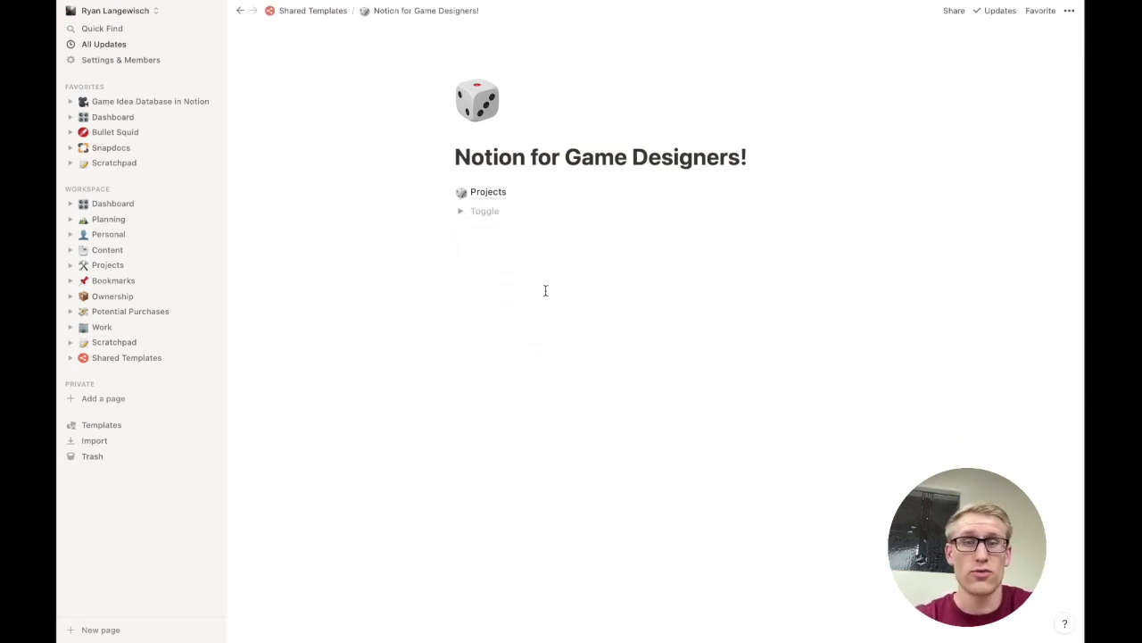
pyautogui.write('Toggle')
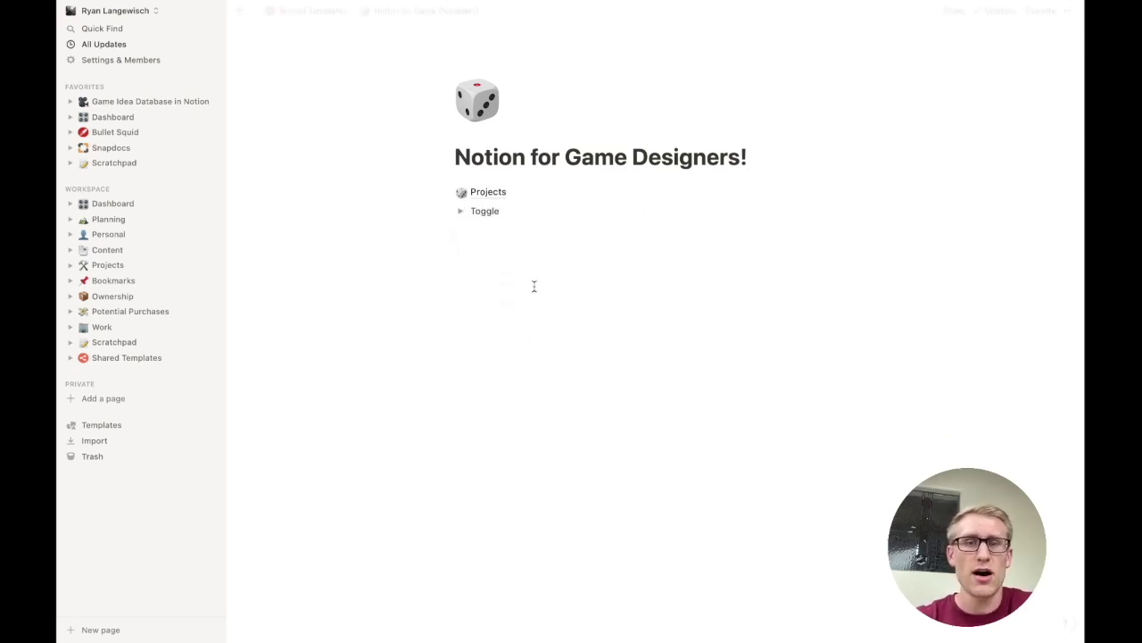
# Add a quote starting 'Make games' followed by a signature inside the toggle.
pyautogui.click(461, 212)
pyautogui.click(490, 230)
pyautogui.write('/')
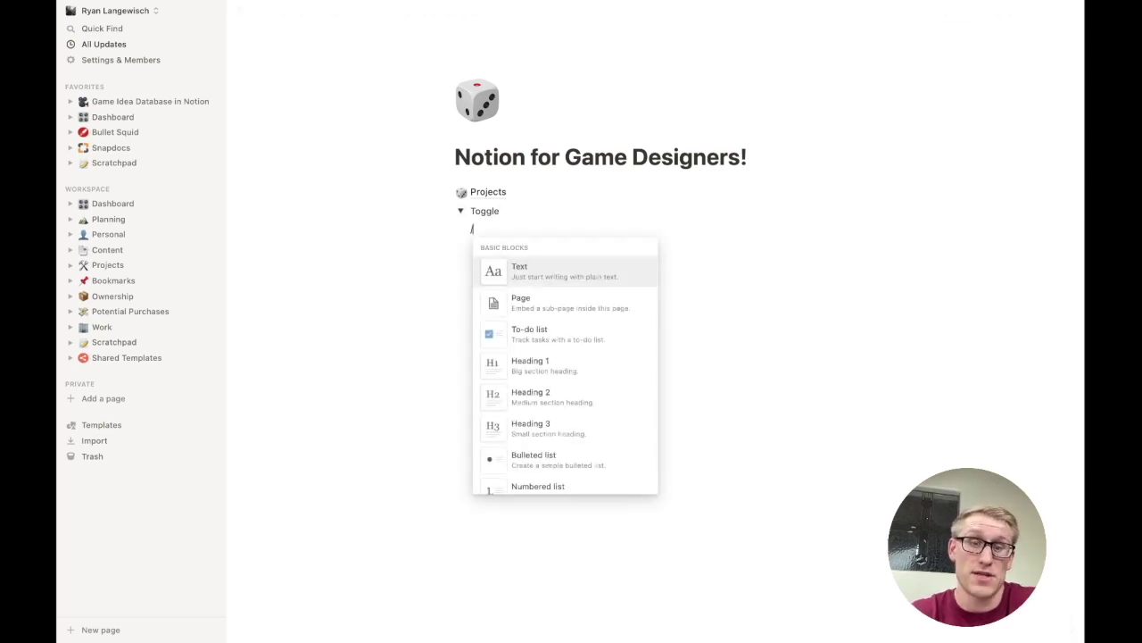
pyautogui.scroll(-5, 556, 375)
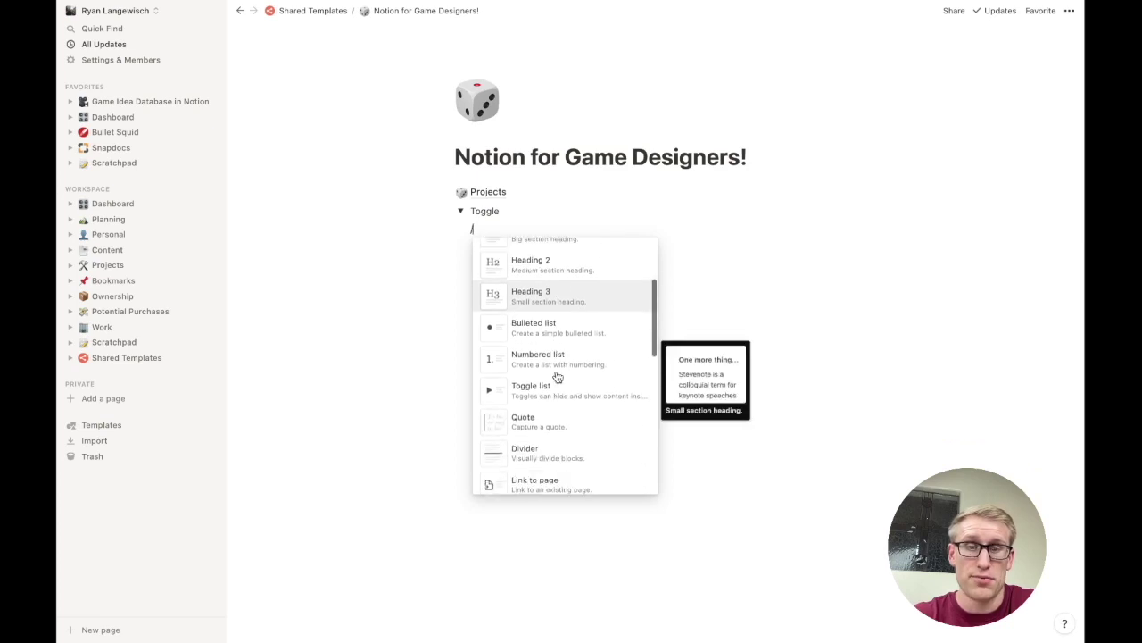
pyautogui.click(548, 398)
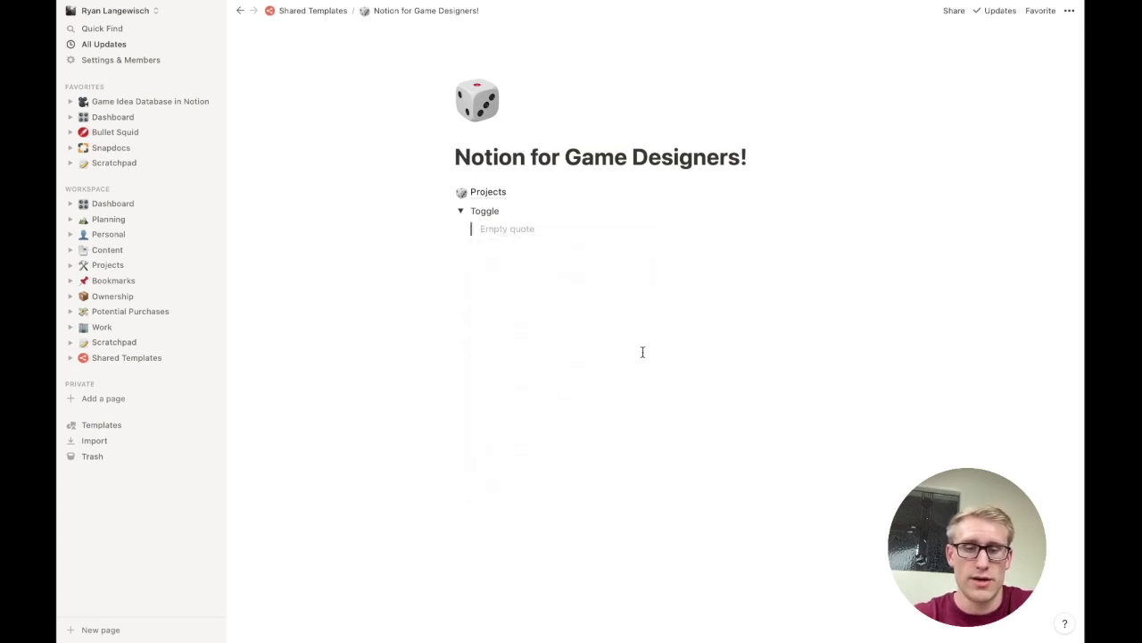
pyautogui.write('Make games -Ryan')
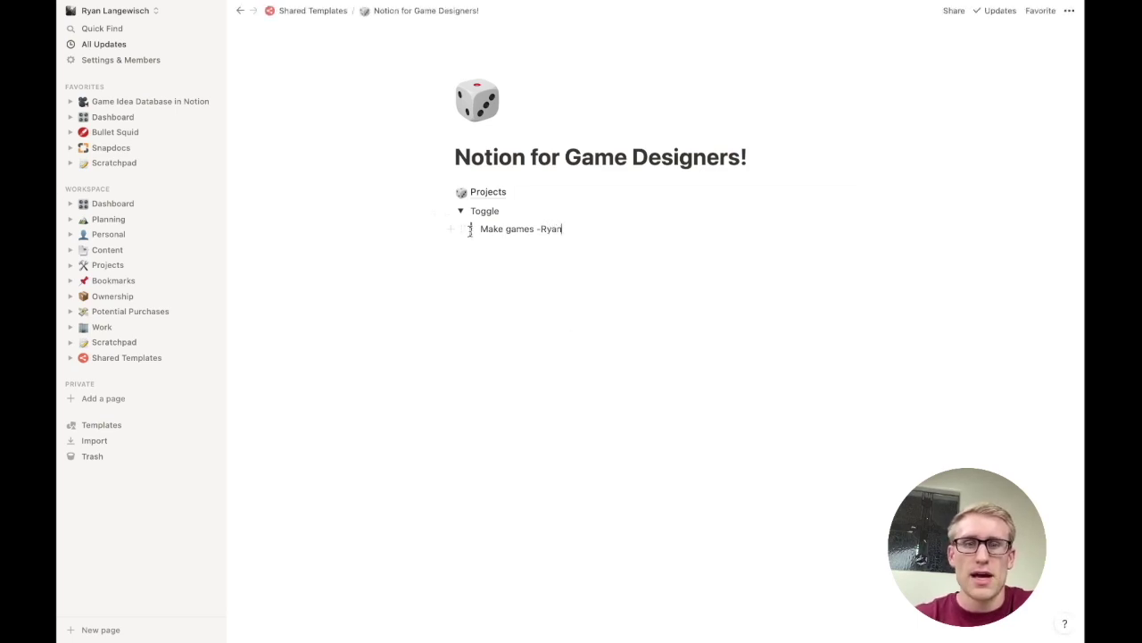
# Collapse and expand the toggle twice, then delete the quote and the toggle.
pyautogui.click(461, 210)
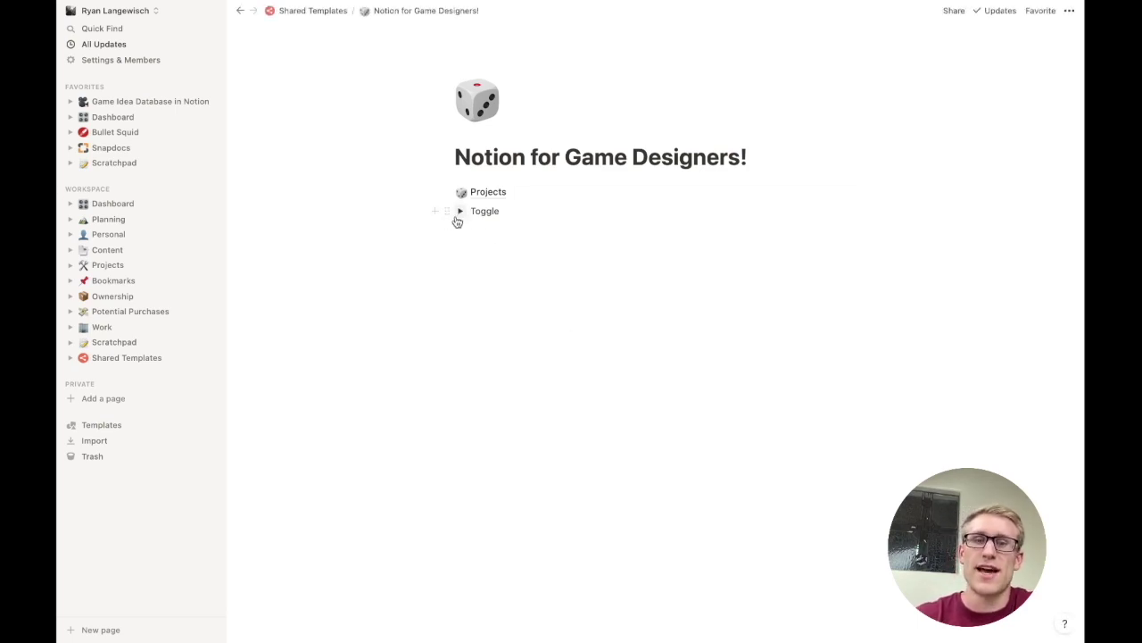
pyautogui.click(460, 210)
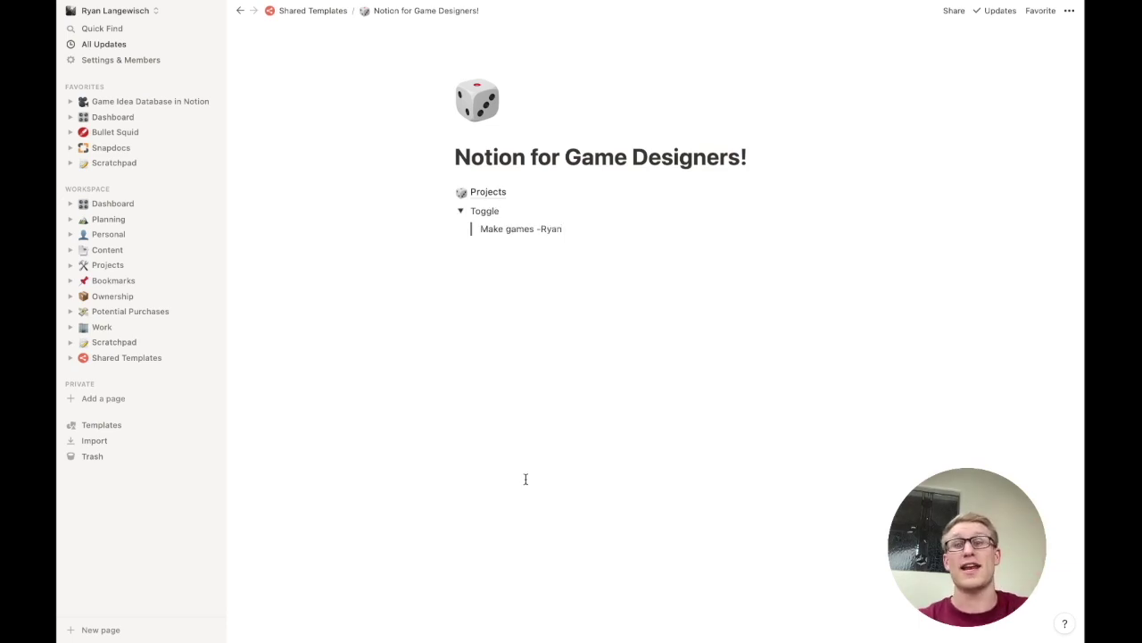
pyautogui.click(463, 212)
pyautogui.click(459, 211)
pyautogui.press('Escape')
pyautogui.press('BackSpace')
pyautogui.press('Escape')
pyautogui.press('BackSpace')
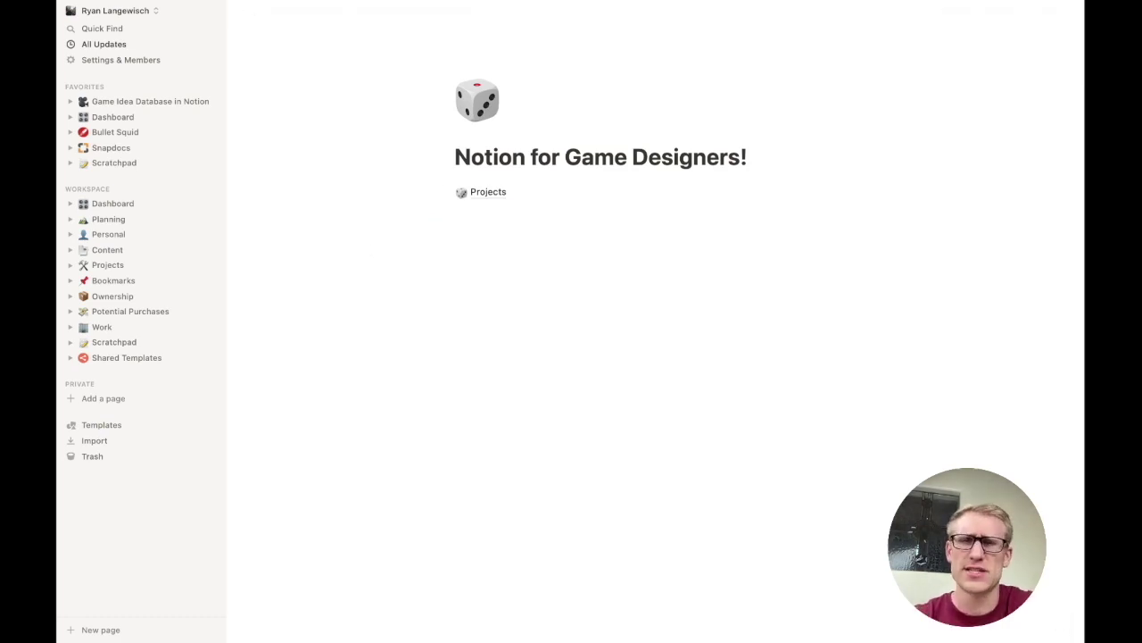
# Insert a callout below Projects with an emoji icon and the text 'Remember this'.
pyautogui.click(464, 214)
pyautogui.write('/')
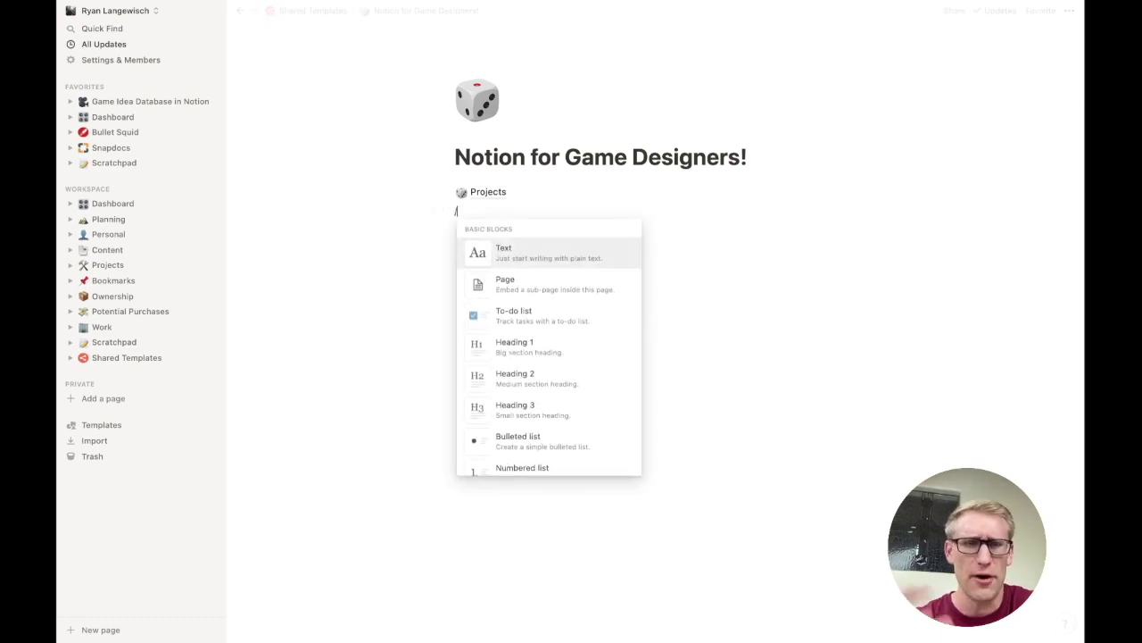
pyautogui.scroll(-5, 577, 390)
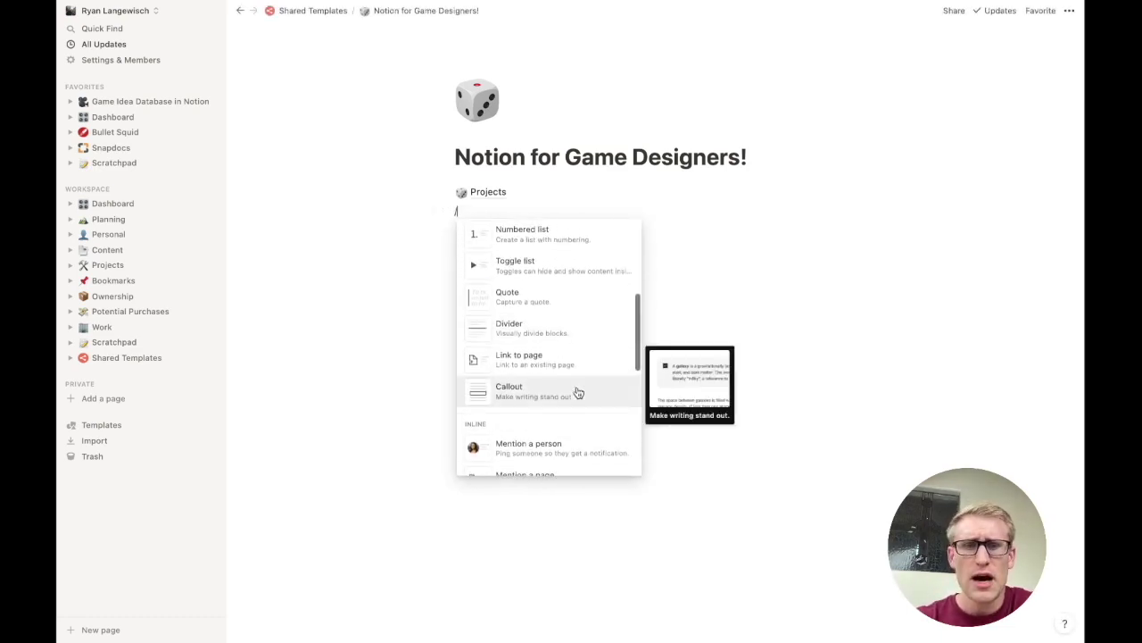
pyautogui.click(566, 397)
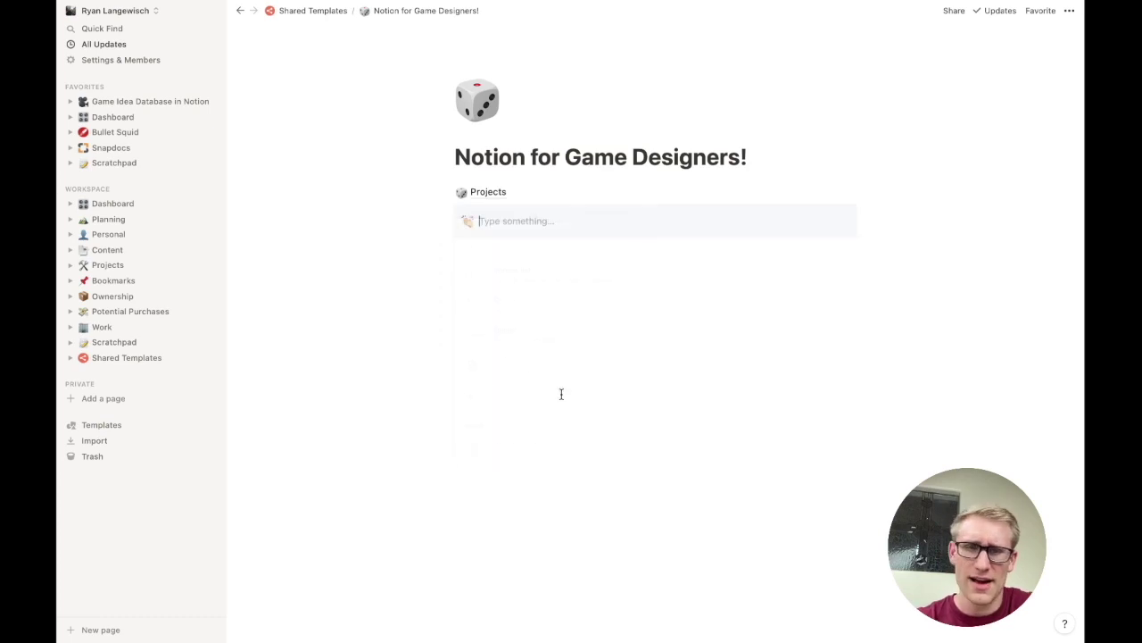
pyautogui.click(469, 227)
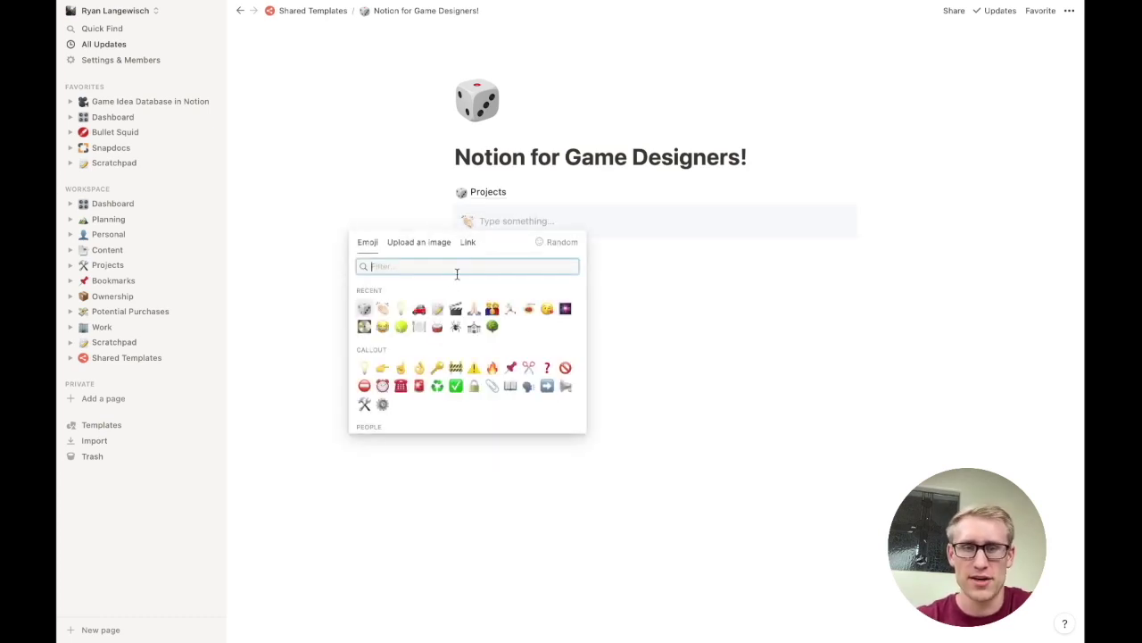
pyautogui.click(401, 306)
pyautogui.click(530, 224)
pyautogui.write('Remember this')
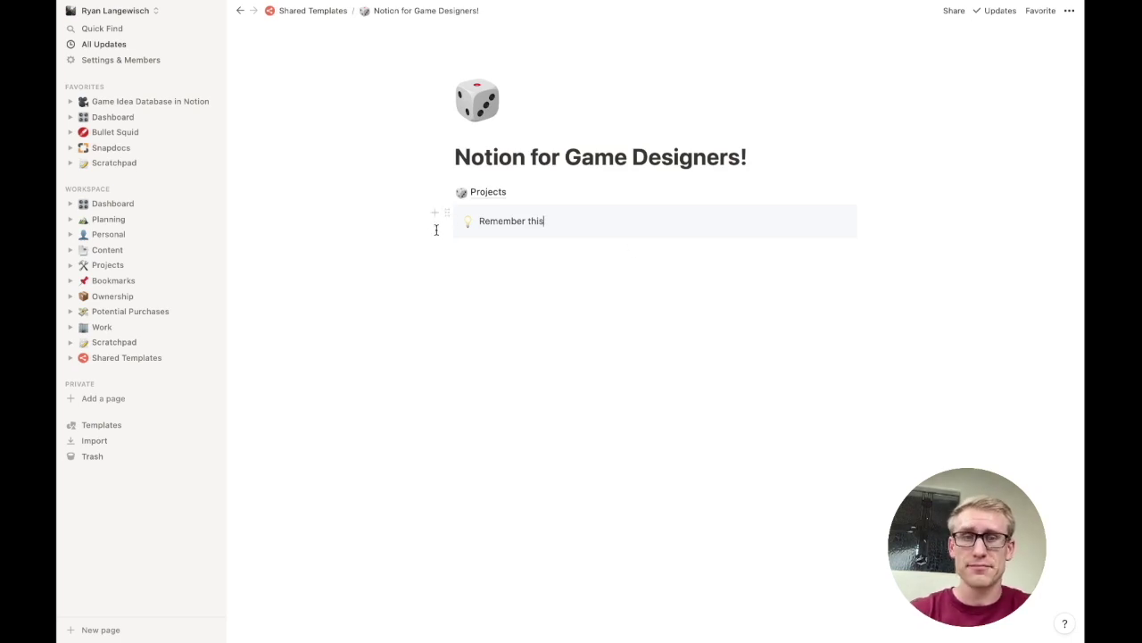
pyautogui.moveTo(412, 262); pyautogui.dragTo(539, 220)
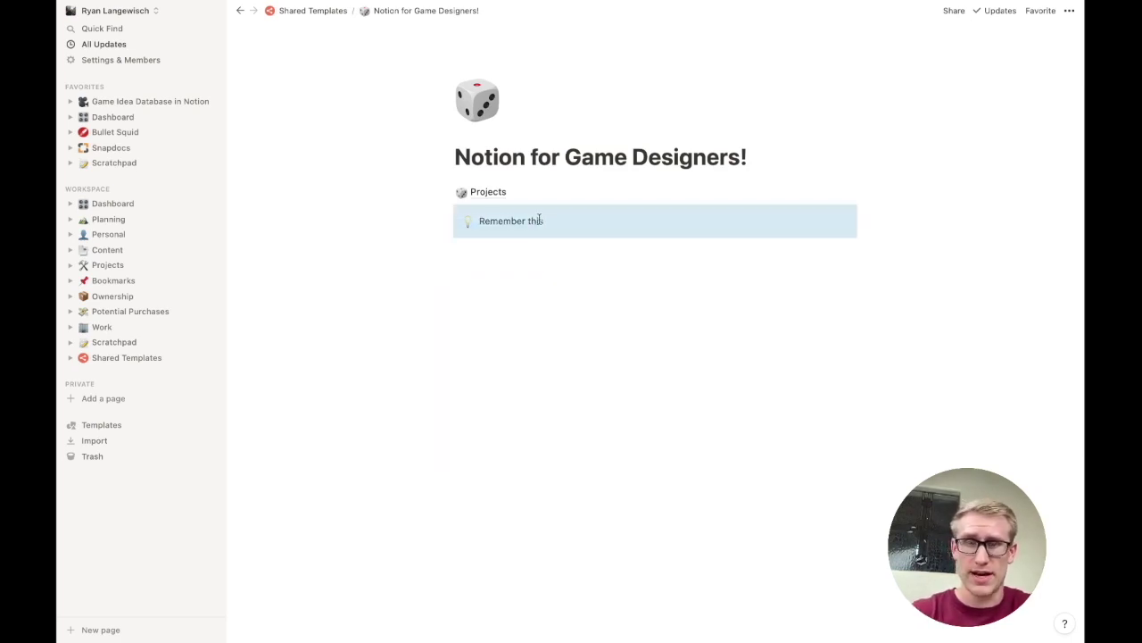
# Swap the callout for a web bookmark to boardgamegeek.com and select the new bookmark block.
pyautogui.press('BackSpace')
pyautogui.write('/we')
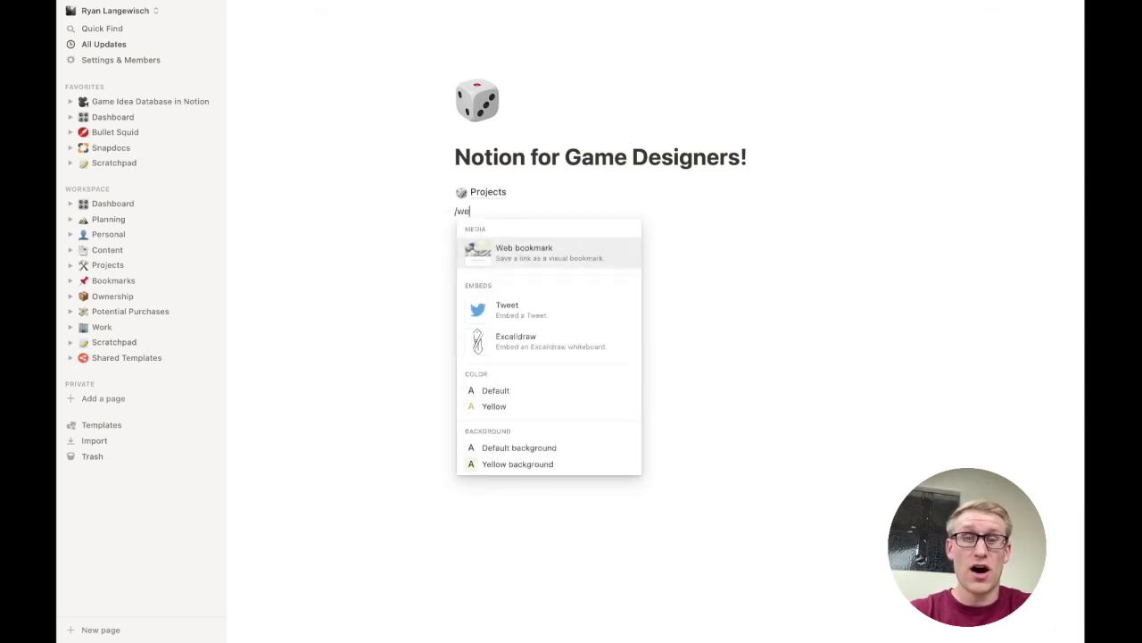
pyautogui.click(514, 250)
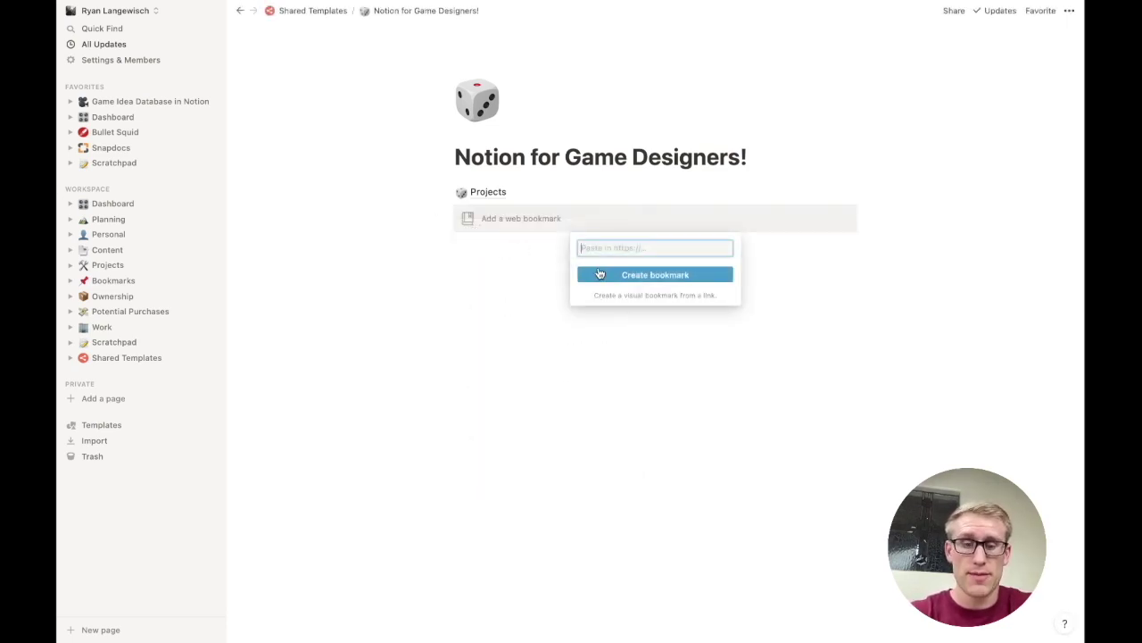
pyautogui.write('boardgamegeek.')
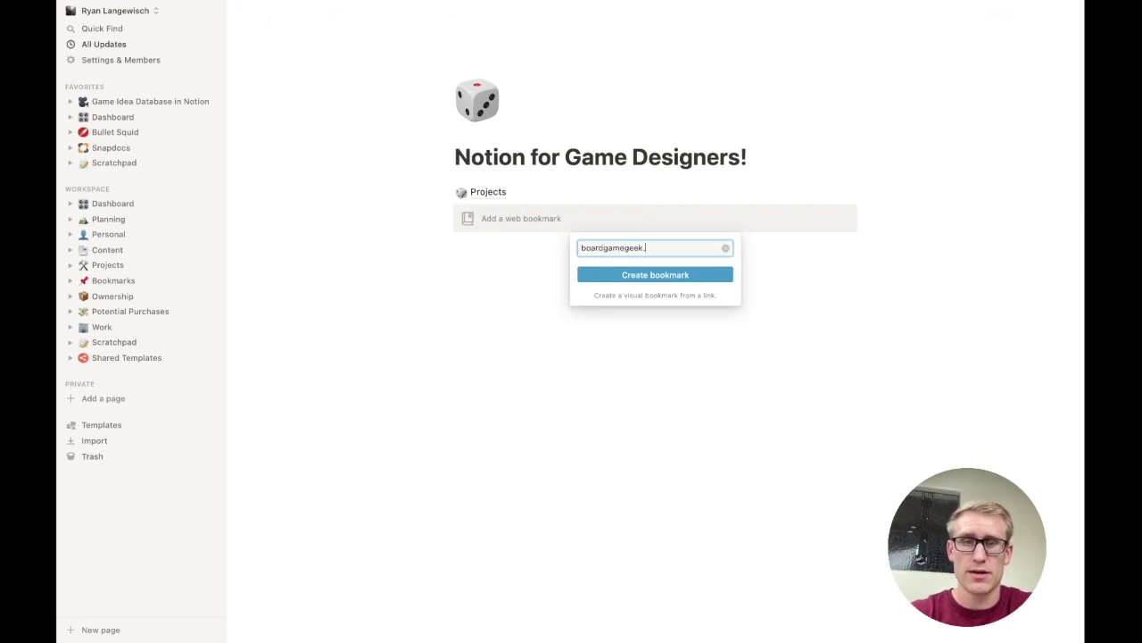
pyautogui.write('com')
pyautogui.click(684, 278)
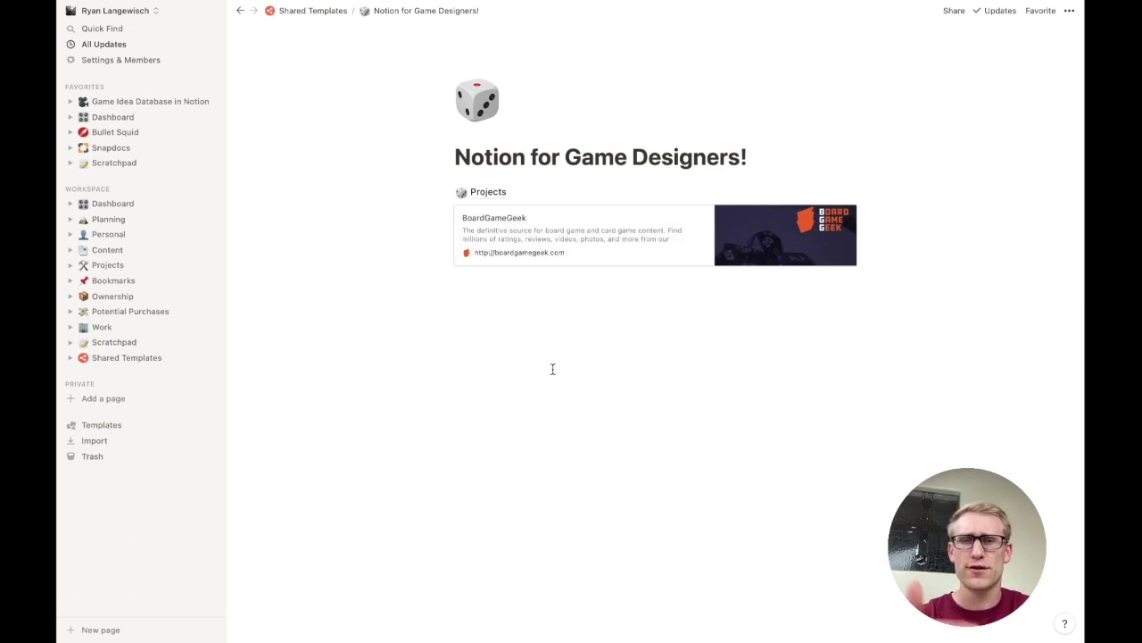
pyautogui.click(445, 215)
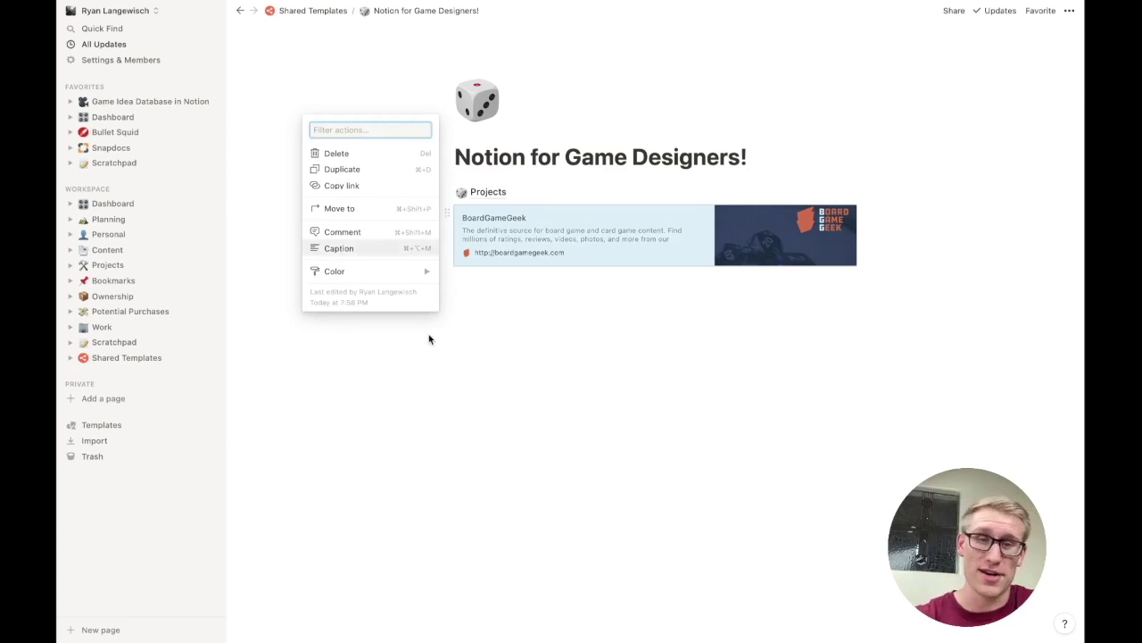
pyautogui.press('Escape')
pyautogui.moveTo(407, 297); pyautogui.dragTo(532, 230)
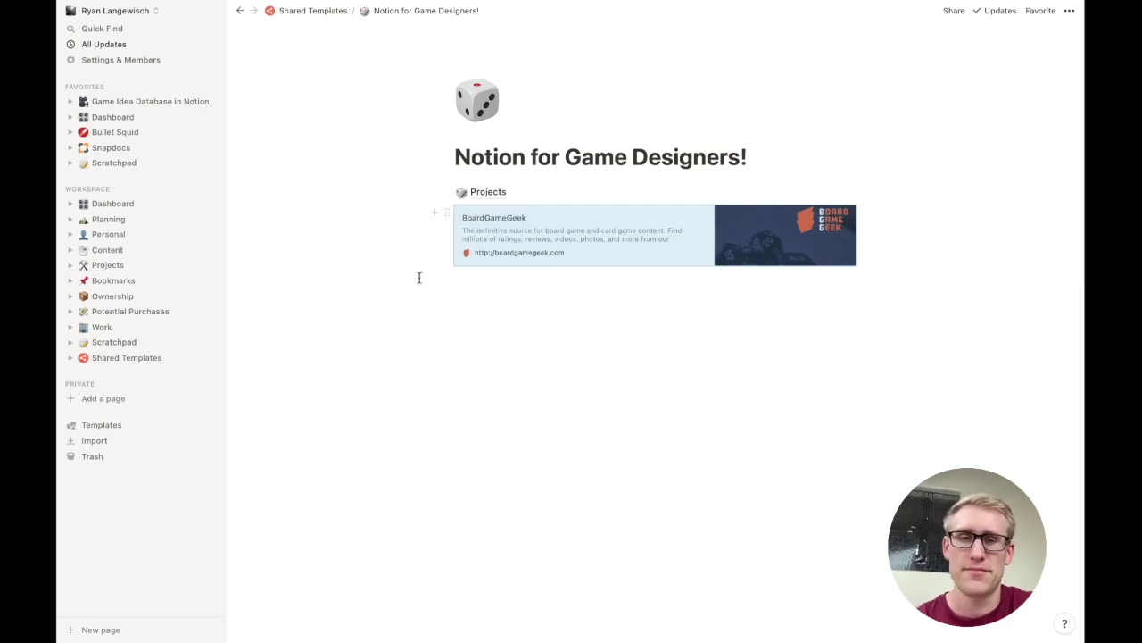
# Delete the bookmark and insert an empty File block below Projects via /fi, leaving it unfilled.
pyautogui.press('Delete')
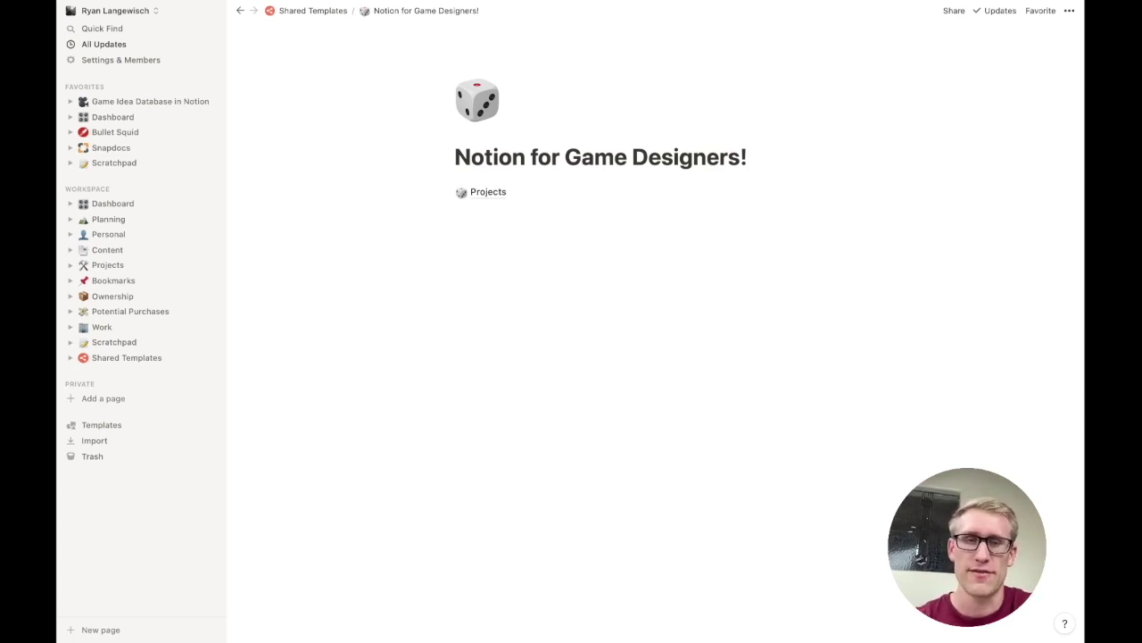
pyautogui.click(494, 210)
pyautogui.write('/fi')
pyautogui.click(542, 264)
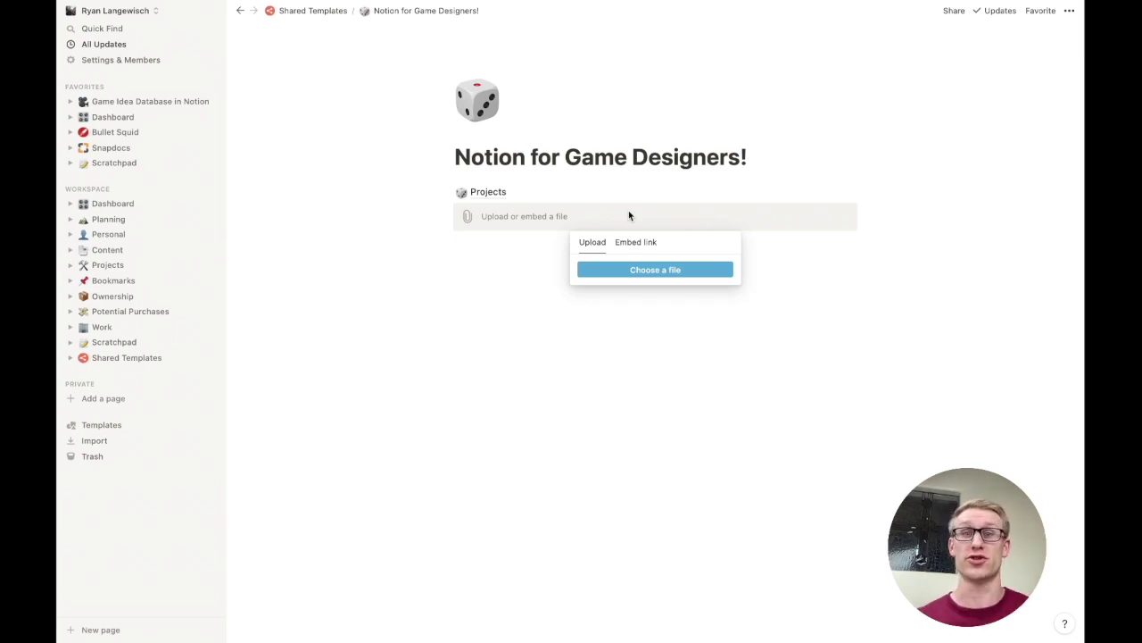
pyautogui.click(503, 221)
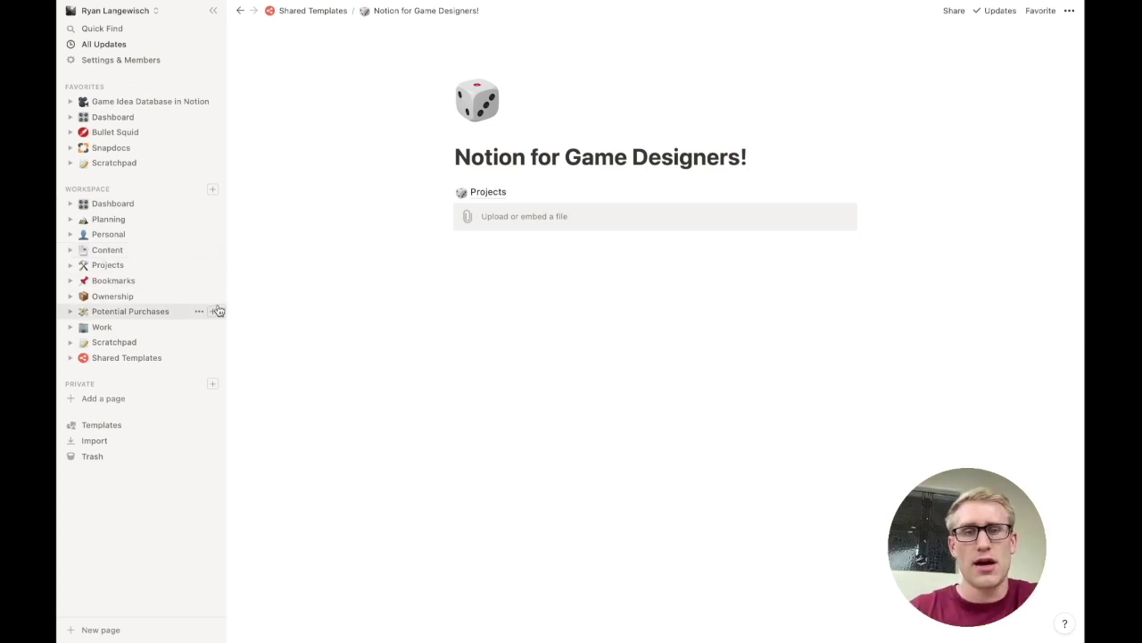
pyautogui.moveTo(437, 256); pyautogui.dragTo(490, 223)
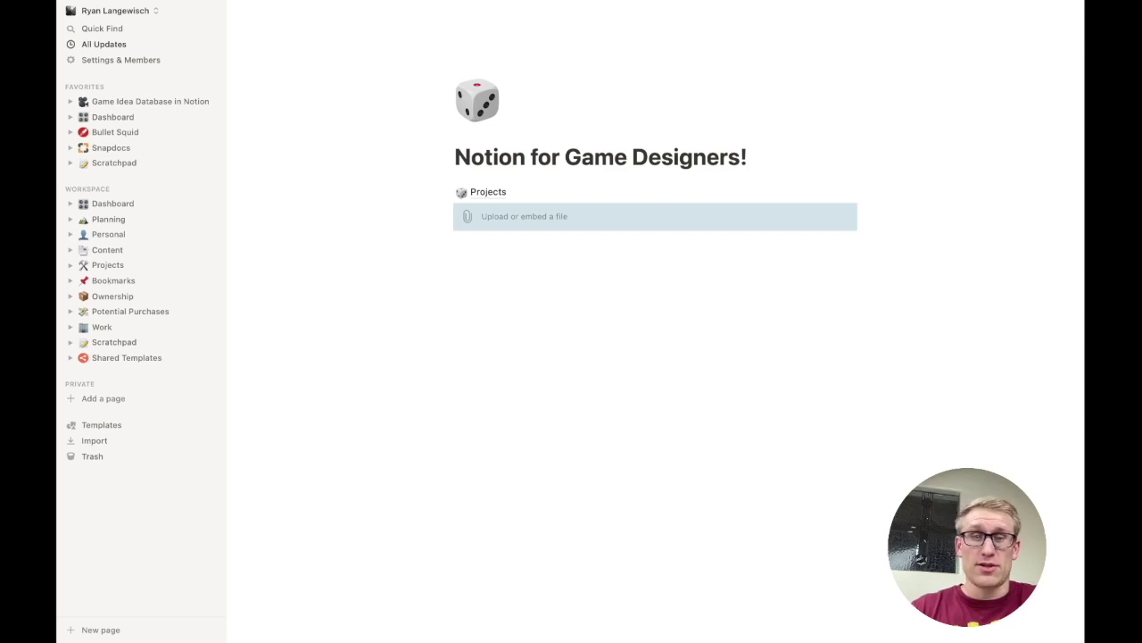
pyautogui.press('BackSpace')
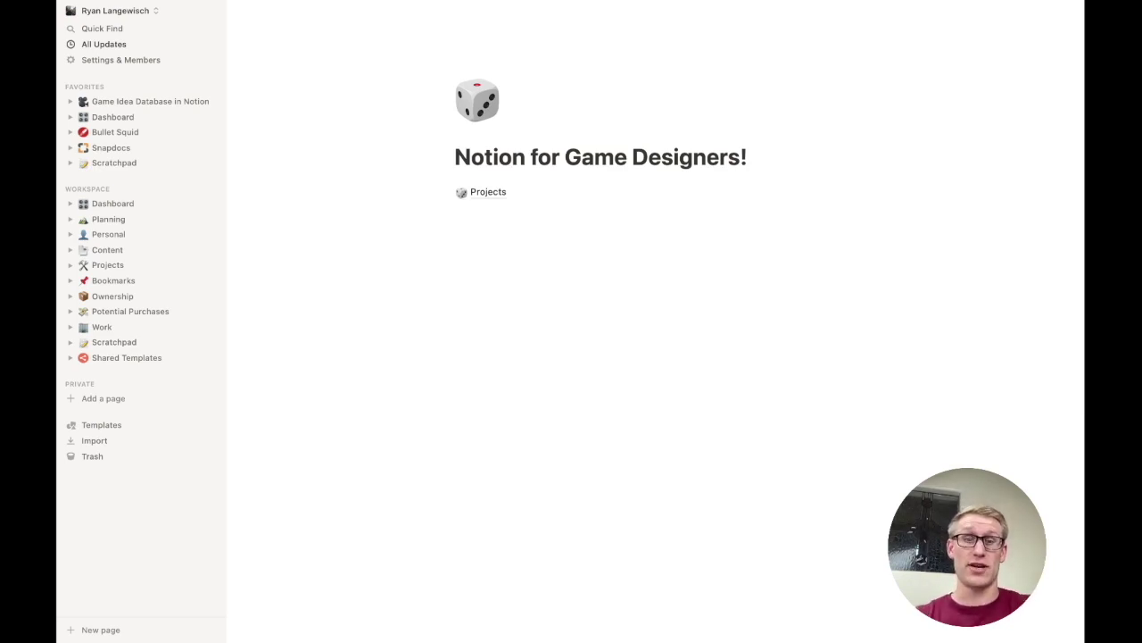
# Insert a Table - Inline database below Projects using the /da slash command.
pyautogui.click(479, 222)
pyautogui.write('/')
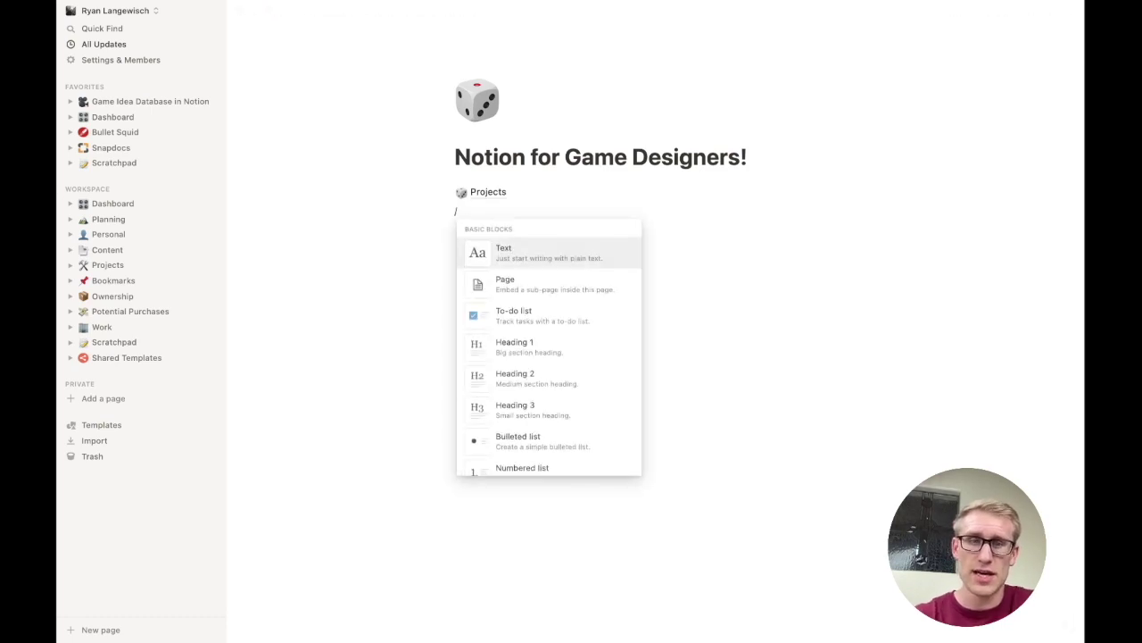
pyautogui.scroll(-1, 543, 332)
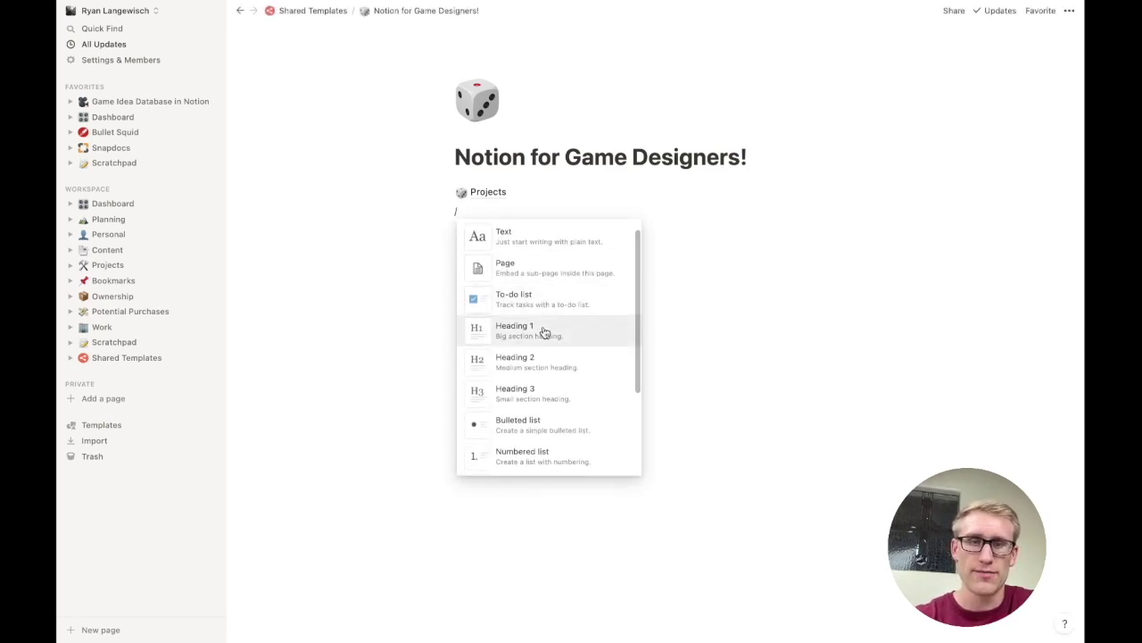
pyautogui.write('da')
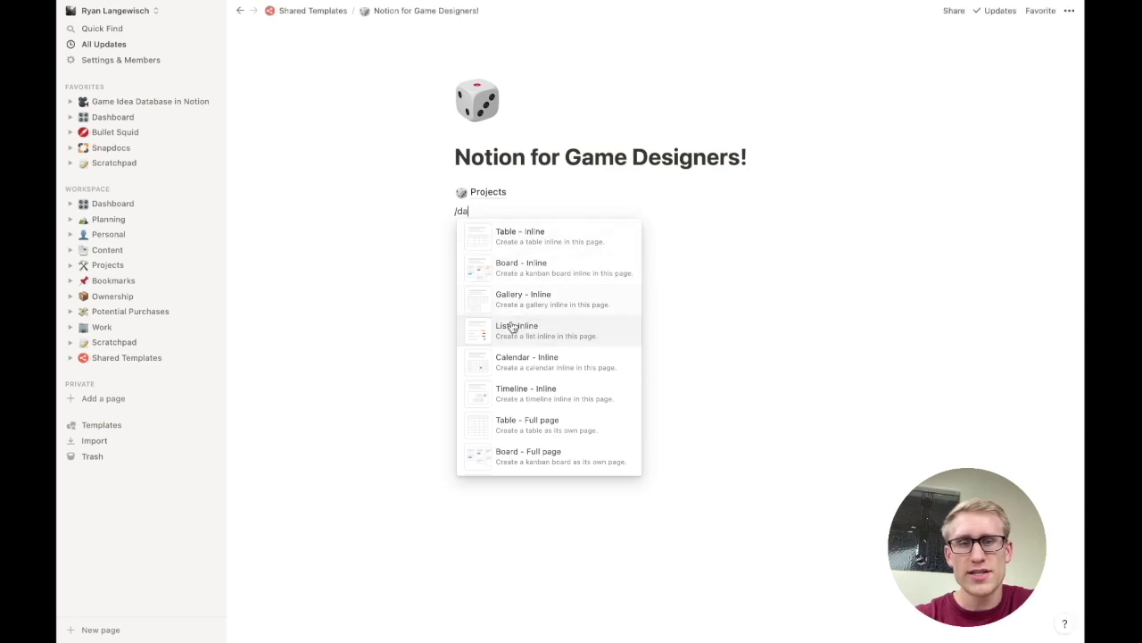
pyautogui.moveTo(511, 241)
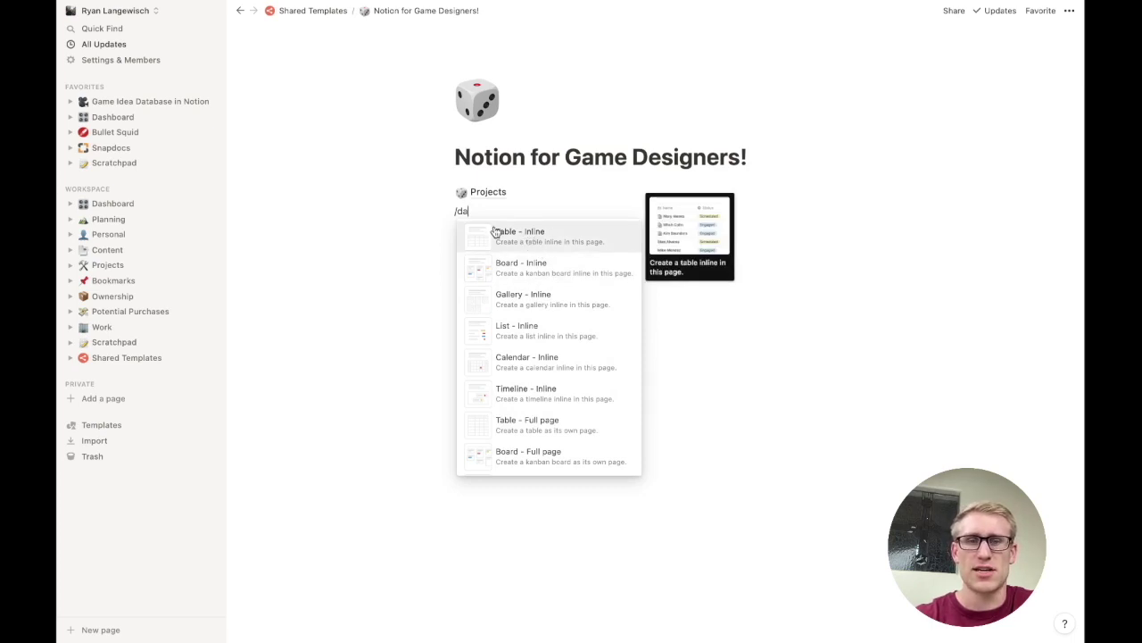
pyautogui.click(533, 247)
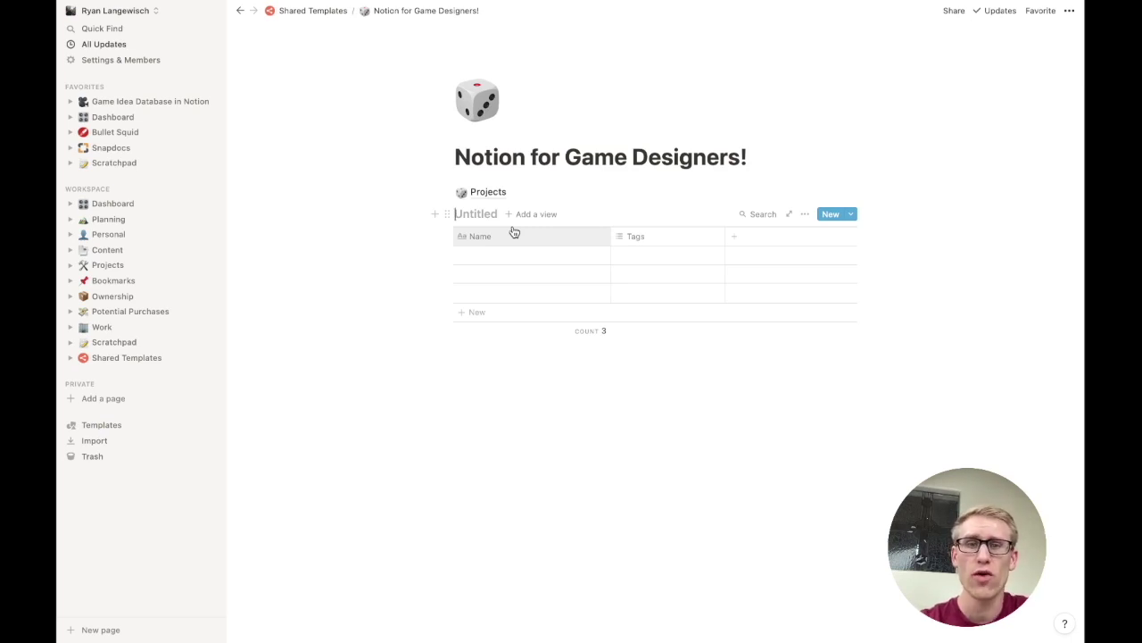
# Title the inline database 'Table' and narrow its Name column.
pyautogui.write('Table')
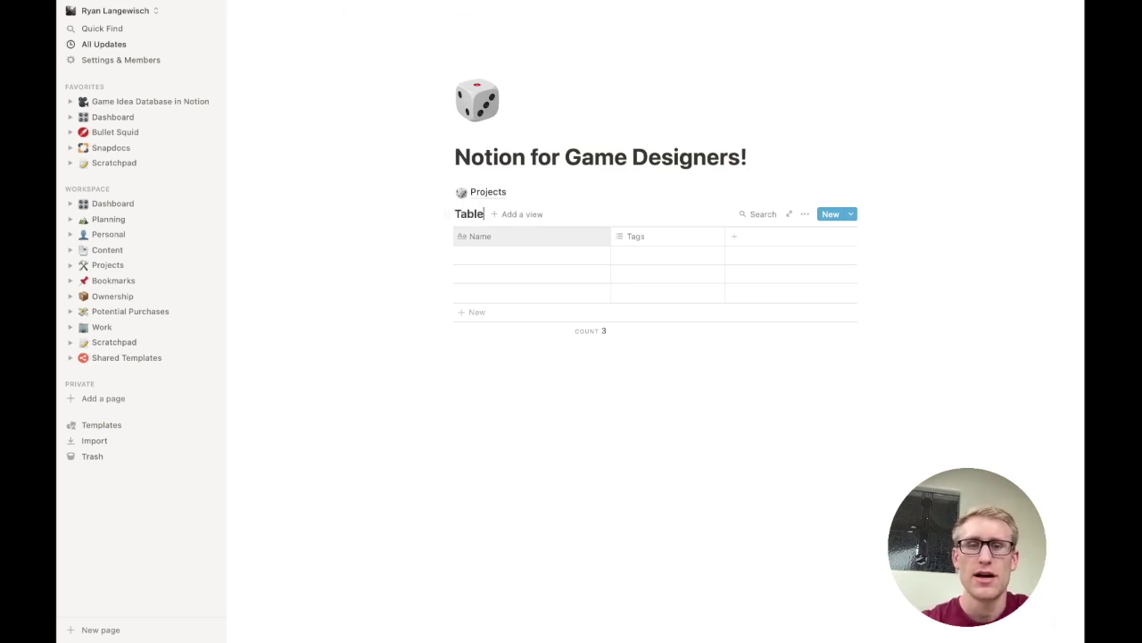
pyautogui.click(504, 238)
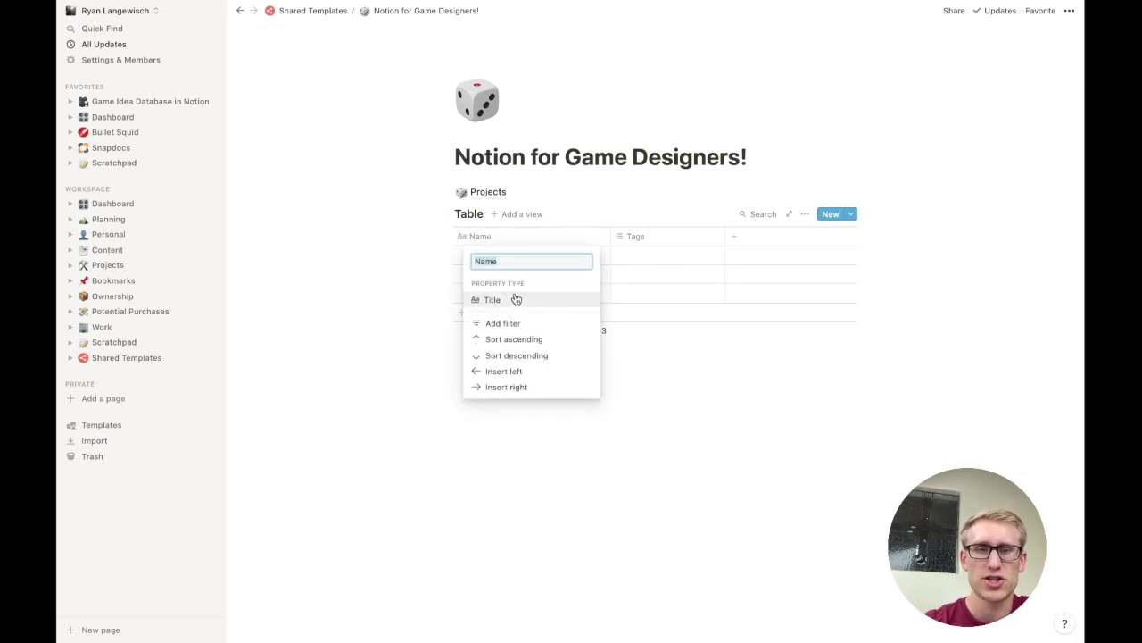
pyautogui.click(534, 236)
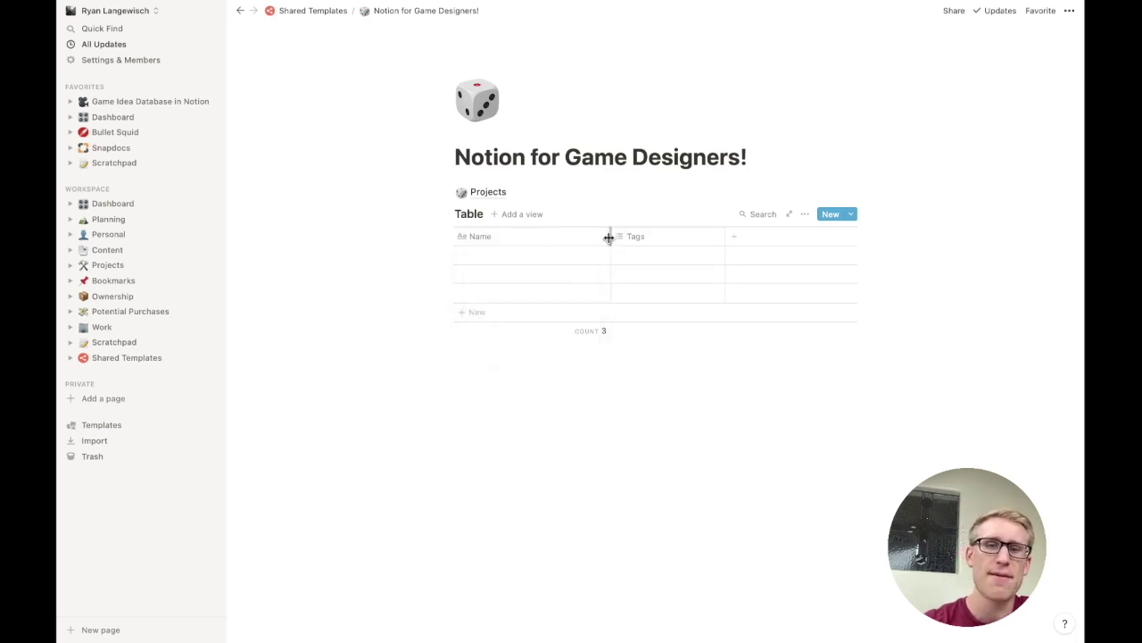
pyautogui.moveTo(611, 237); pyautogui.dragTo(574, 237)
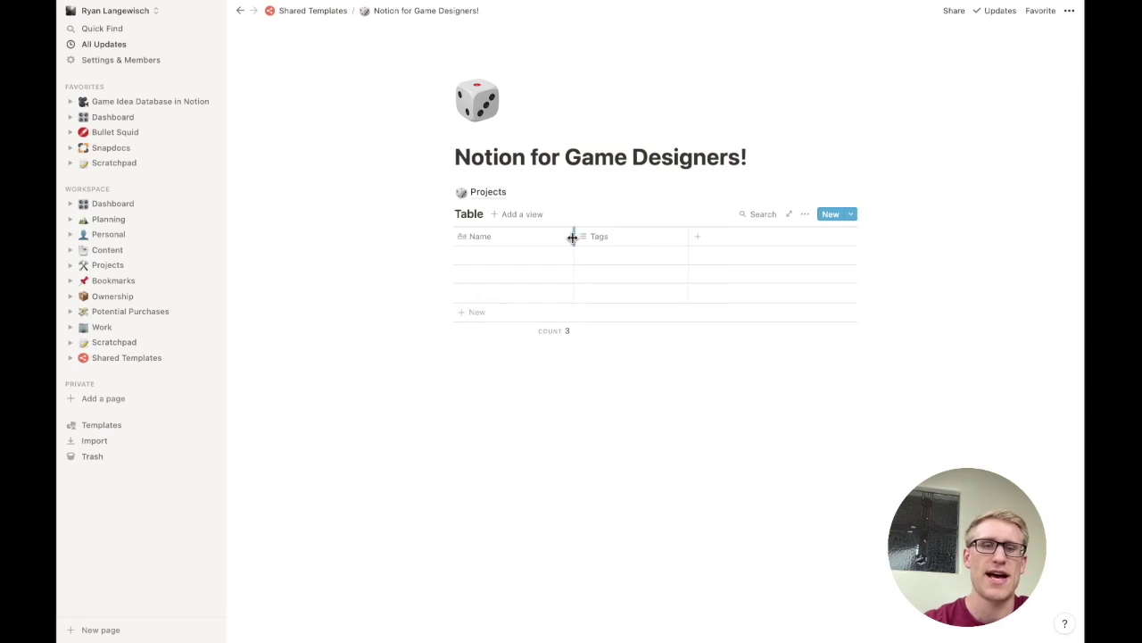
pyautogui.click(477, 237)
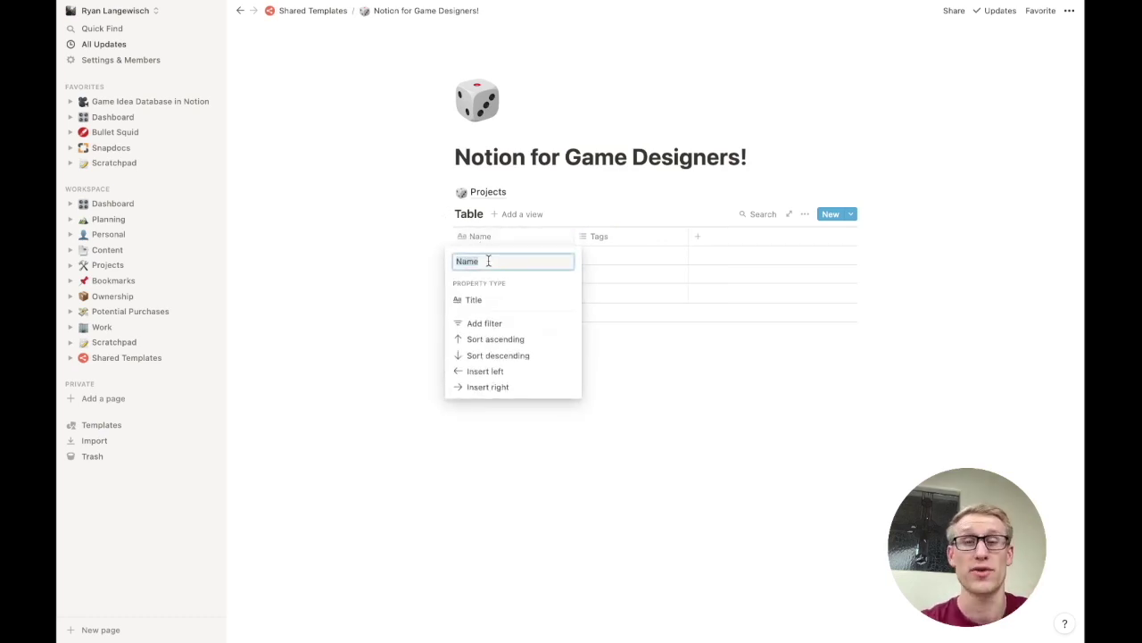
pyautogui.click(650, 401)
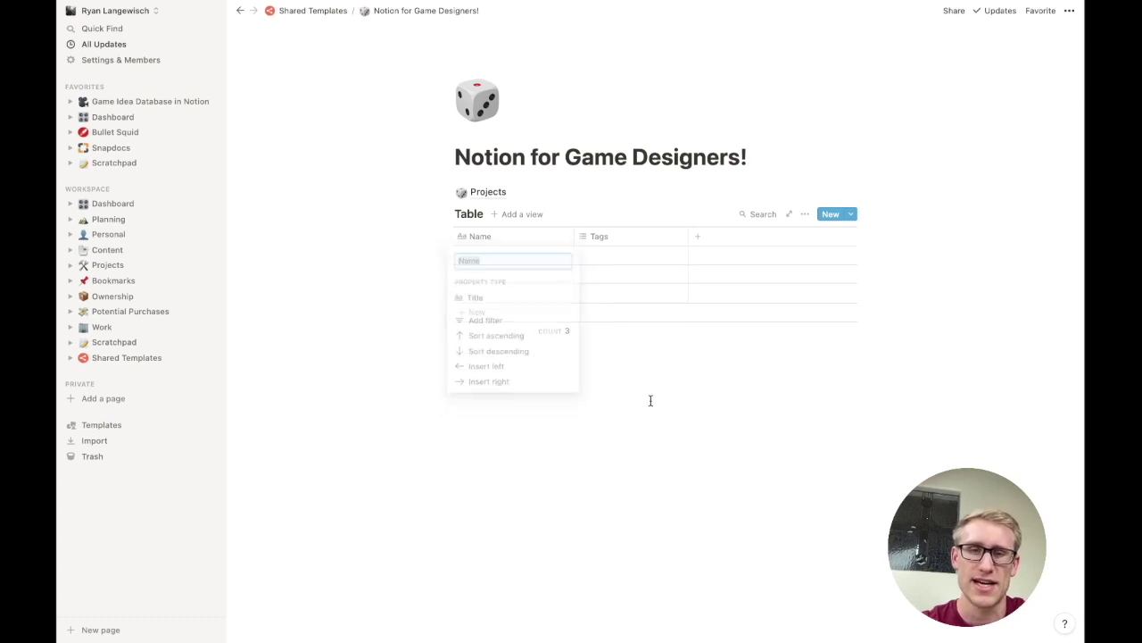
# Change the Tags column to the Checkbox type and tick the first row.
pyautogui.click(607, 236)
pyautogui.moveTo(643, 310)
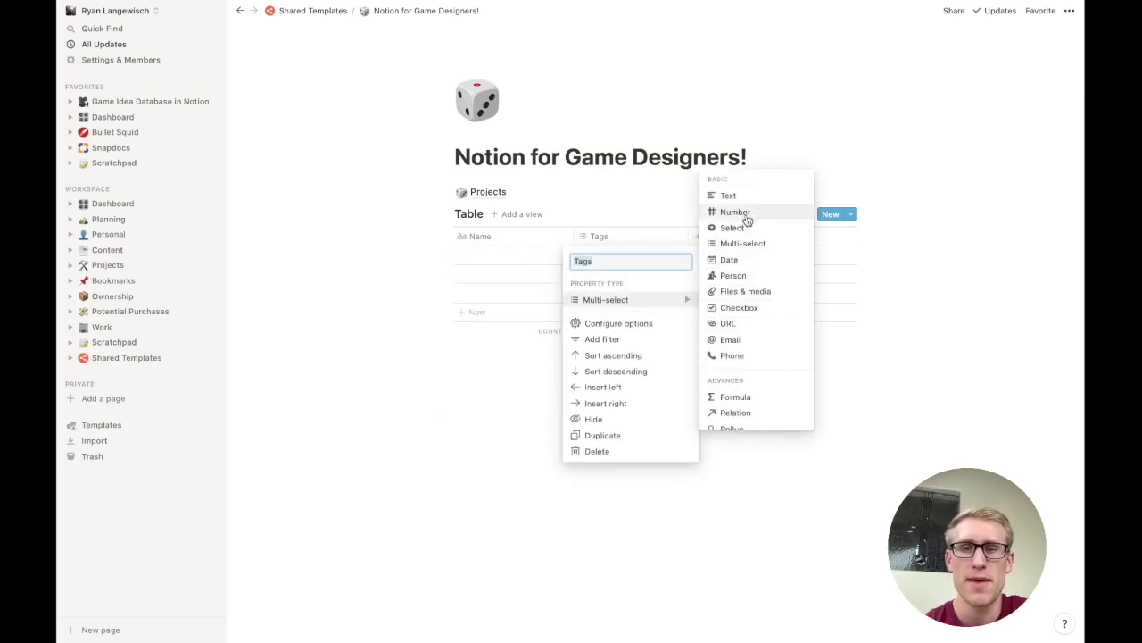
pyautogui.click(627, 241)
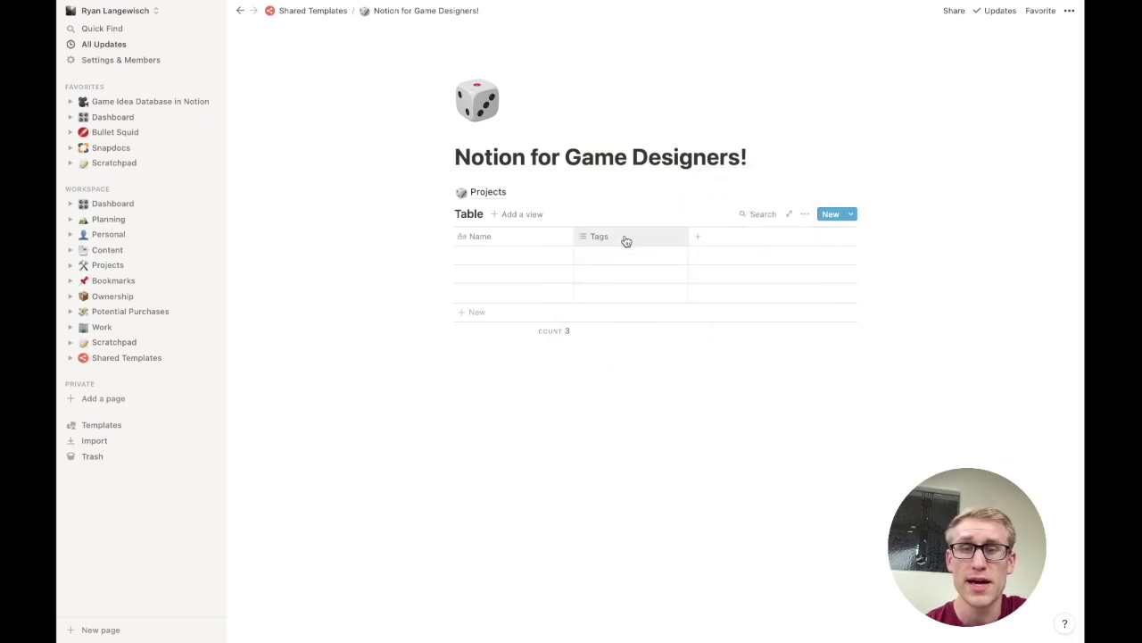
pyautogui.click(627, 241)
pyautogui.moveTo(686, 299)
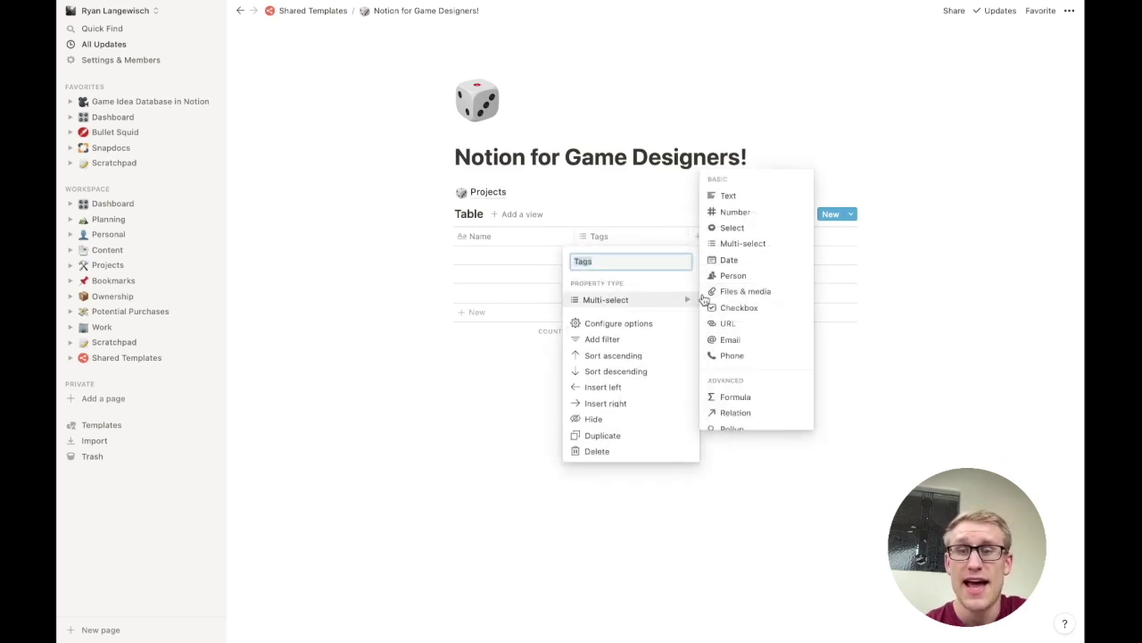
pyautogui.click(747, 310)
pyautogui.click(583, 255)
# Add a Person column and assign a workspace member to the first row.
pyautogui.click(699, 237)
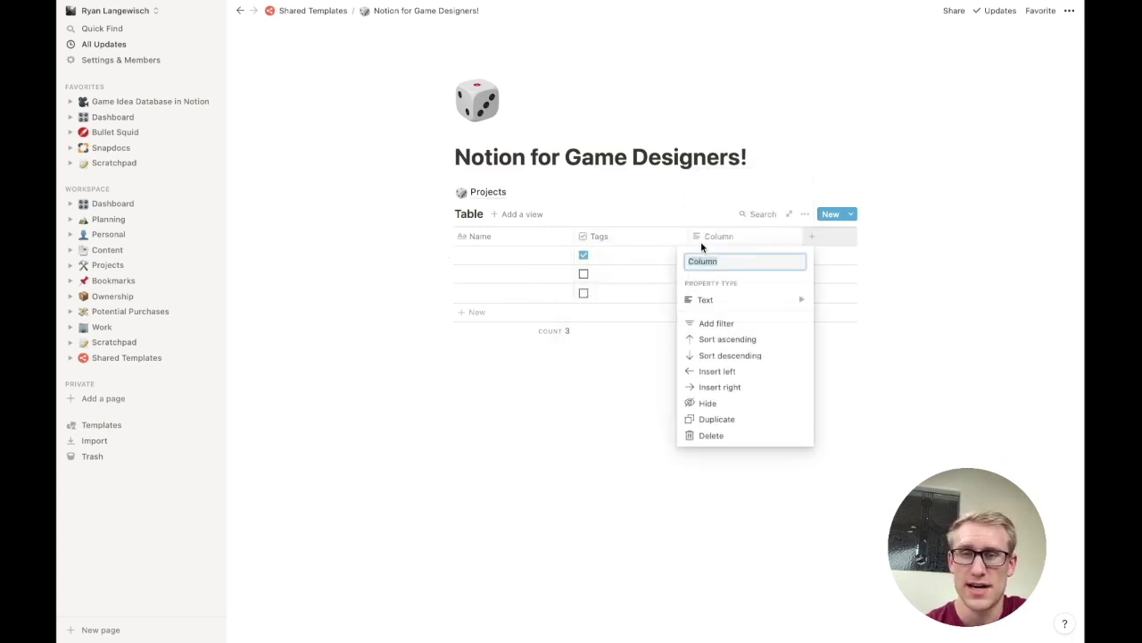
pyautogui.moveTo(750, 300)
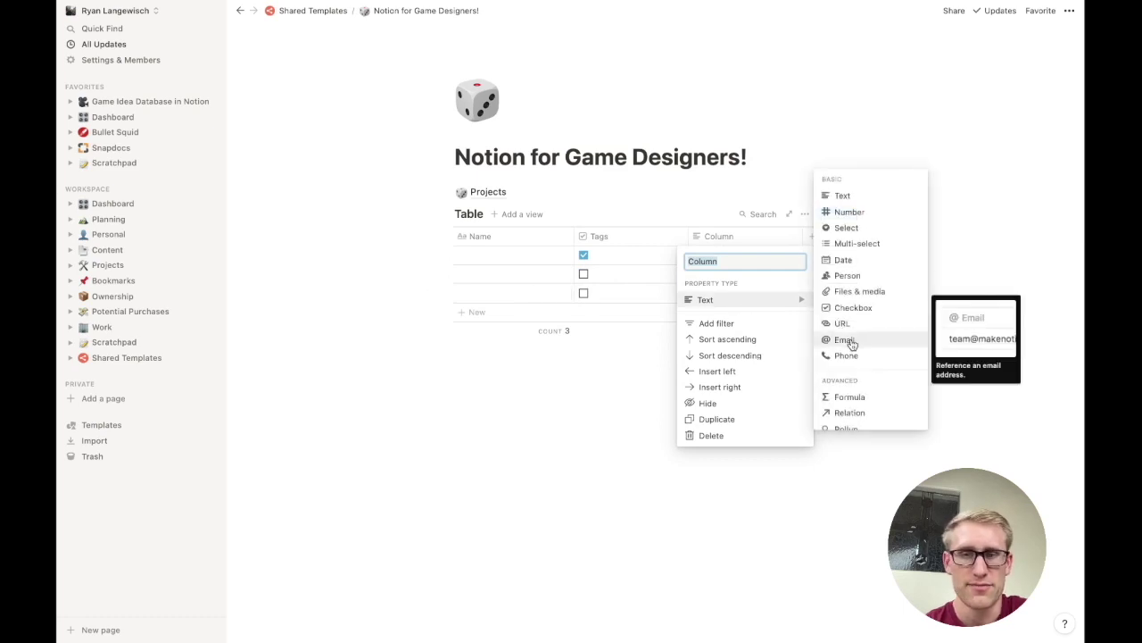
pyautogui.click(852, 276)
pyautogui.click(744, 255)
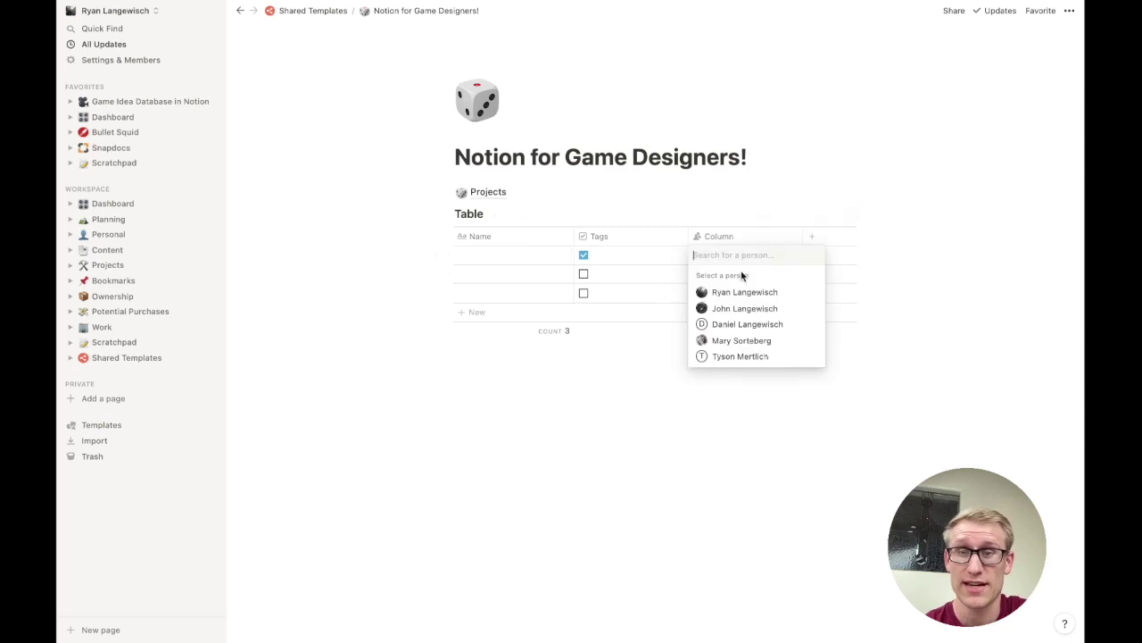
pyautogui.click(738, 291)
pyautogui.click(661, 365)
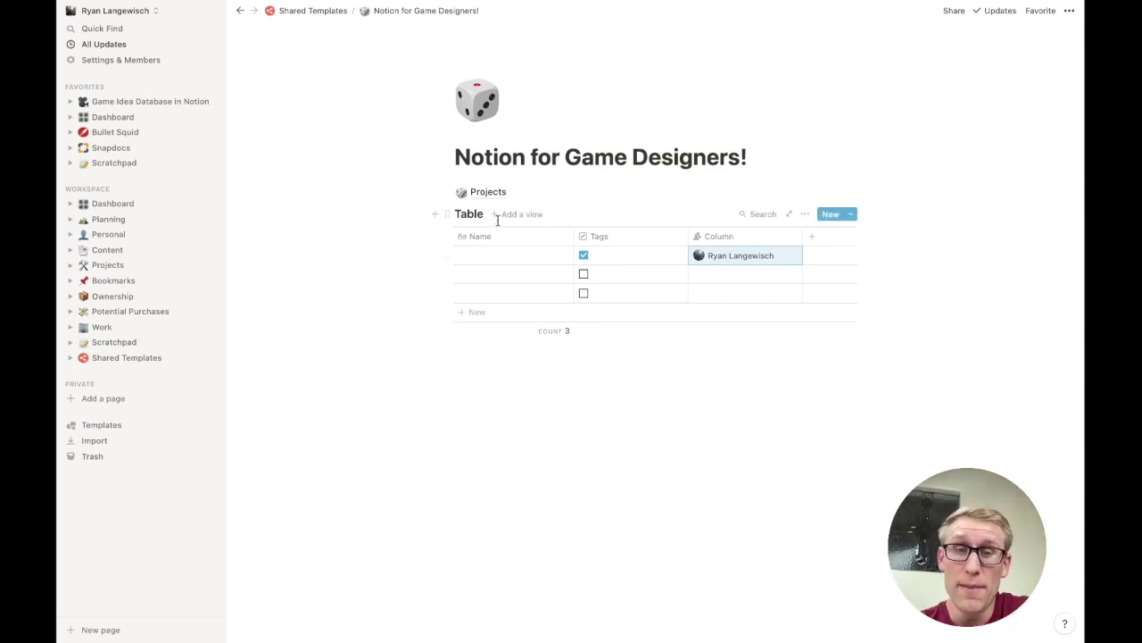
# Delete the table's three rows and then the whole inline Table database.
pyautogui.click(514, 215)
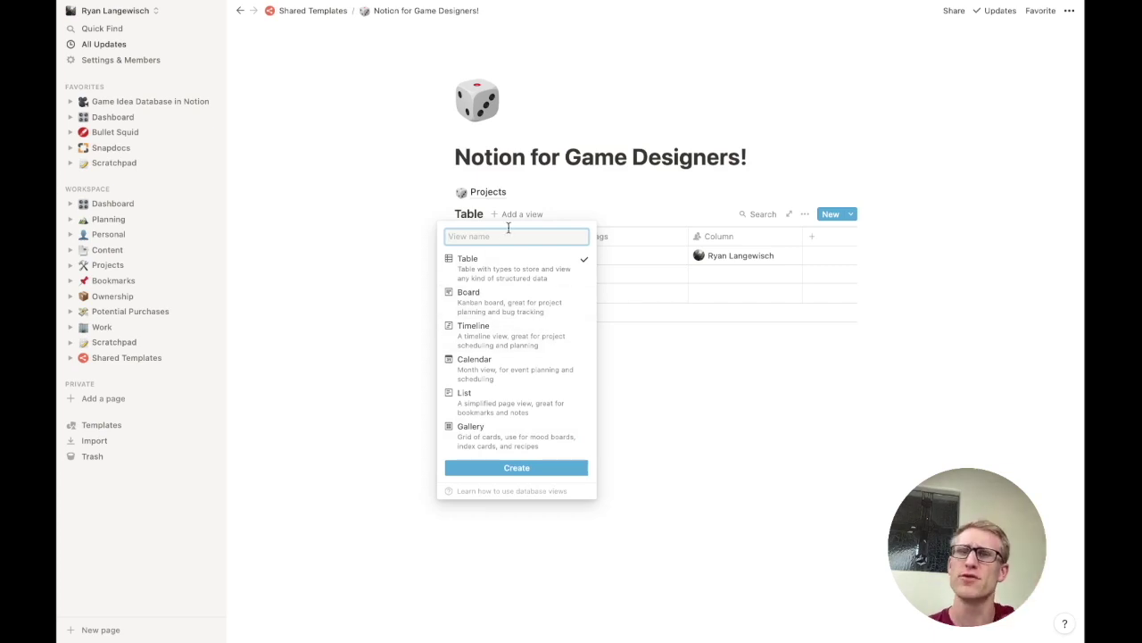
pyautogui.click(387, 401)
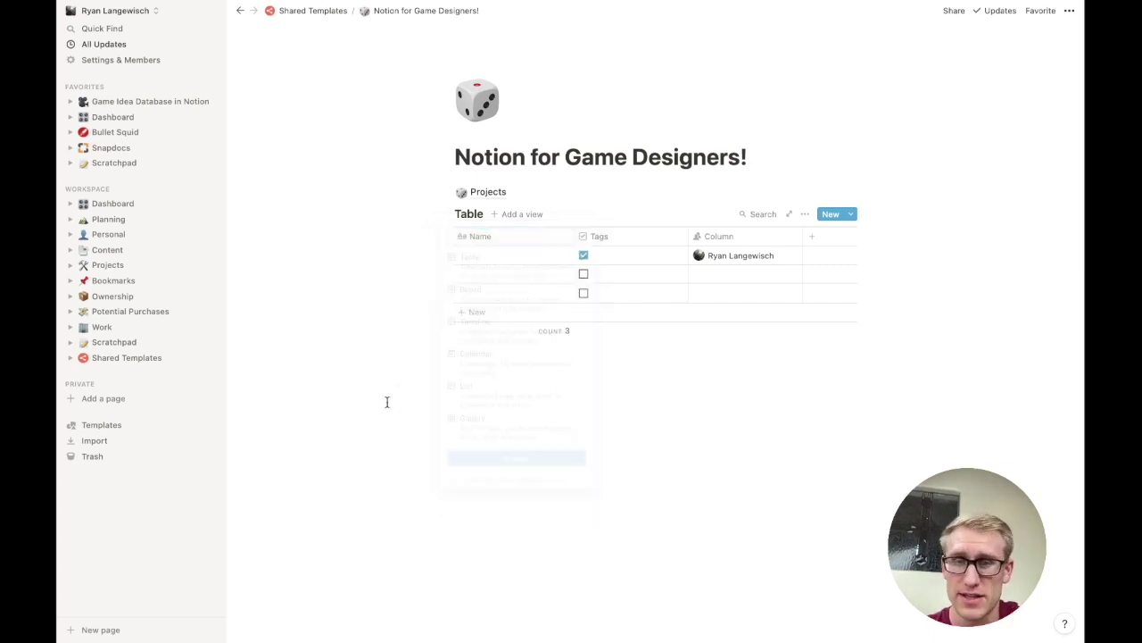
pyautogui.moveTo(364, 395); pyautogui.dragTo(702, 221)
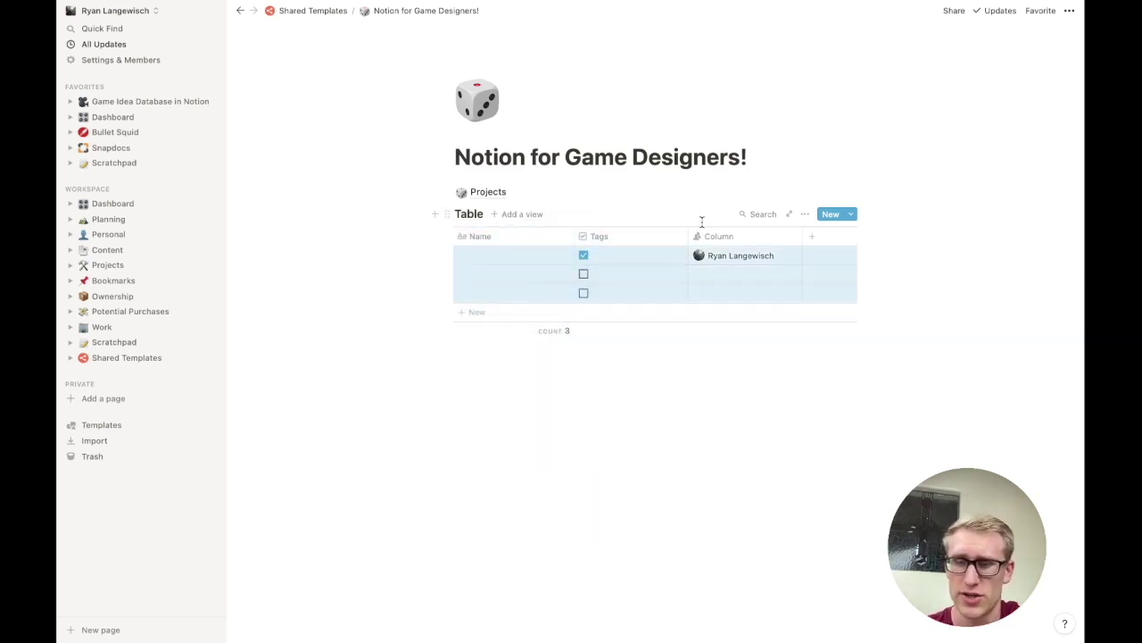
pyautogui.press('BackSpace')
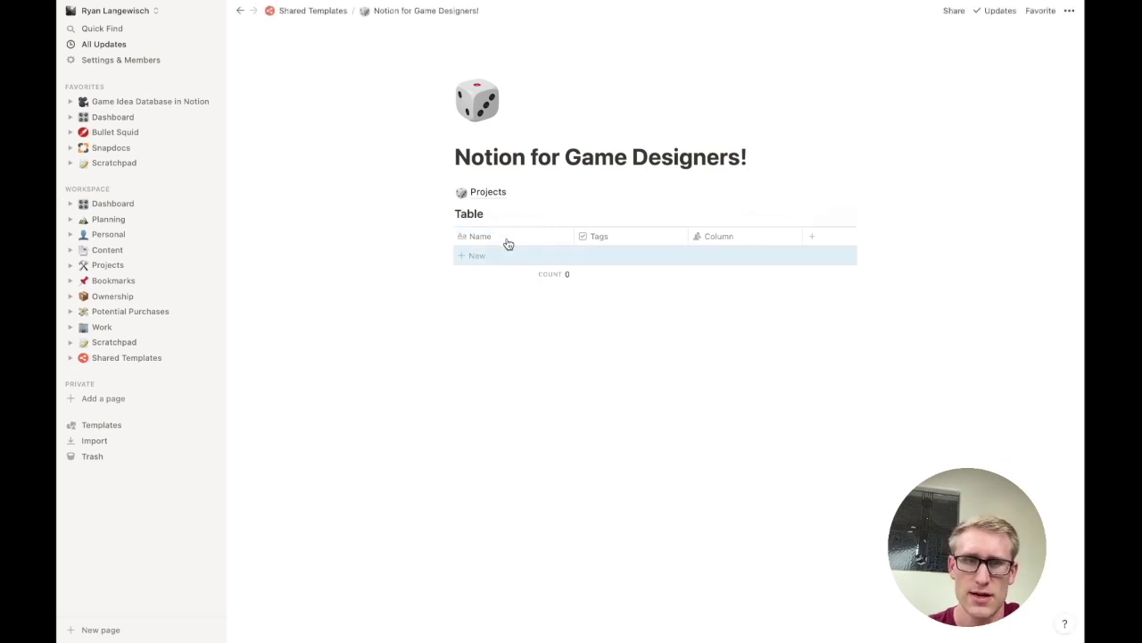
pyautogui.press('BackSpace')
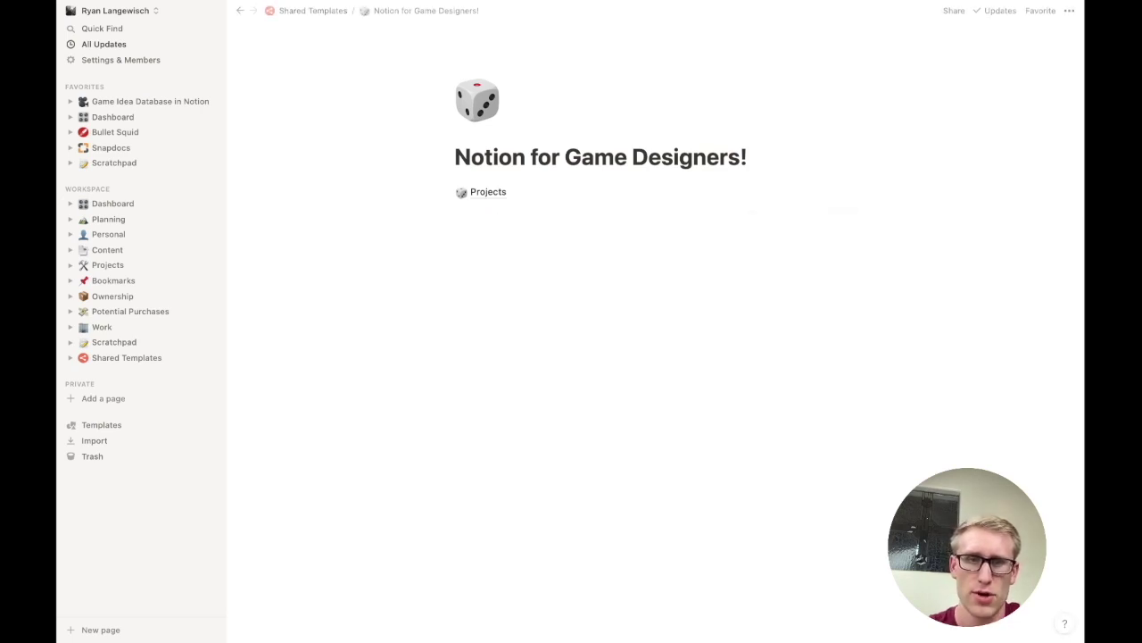
# Open the Projects database and review Racing Game's Status (Early Design) and Weight options unchanged.
pyautogui.click(486, 196)
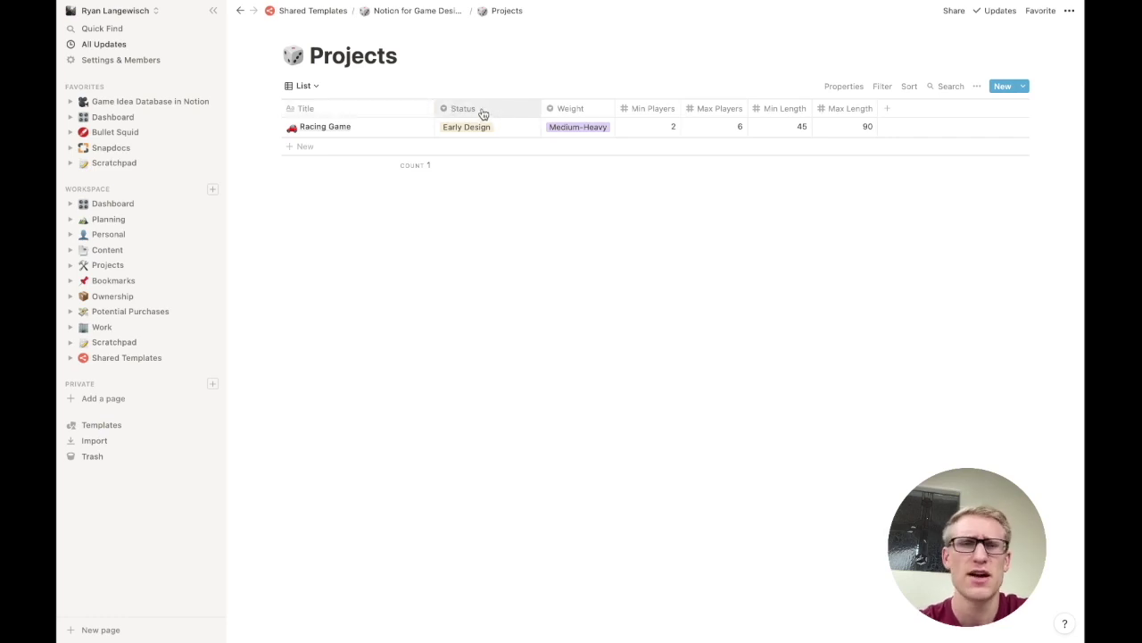
pyautogui.click(519, 130)
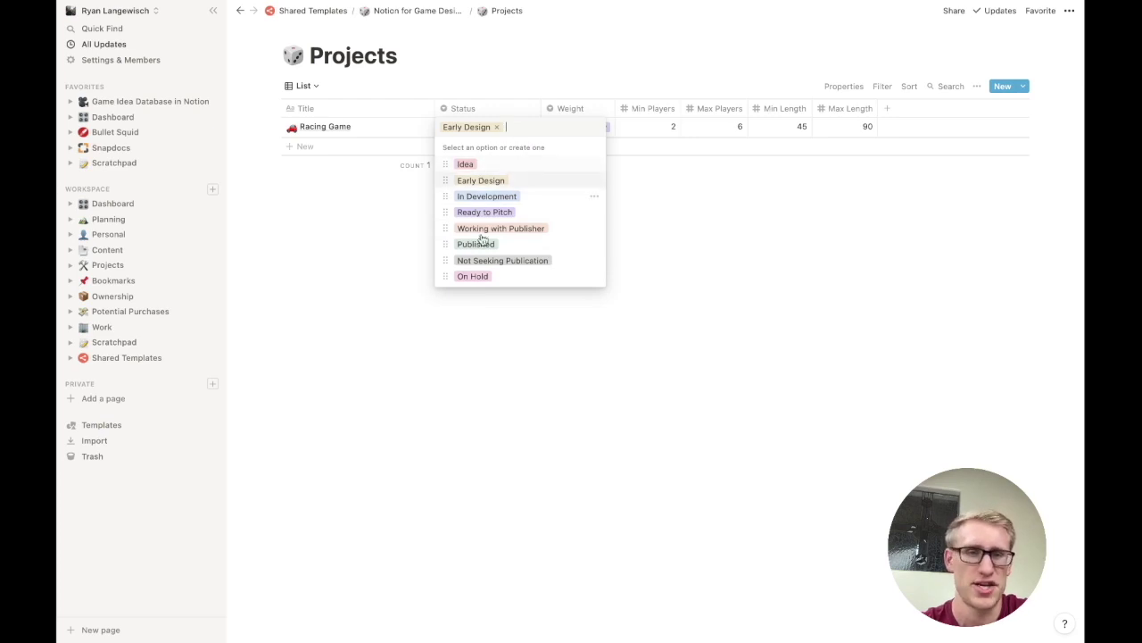
pyautogui.click(685, 234)
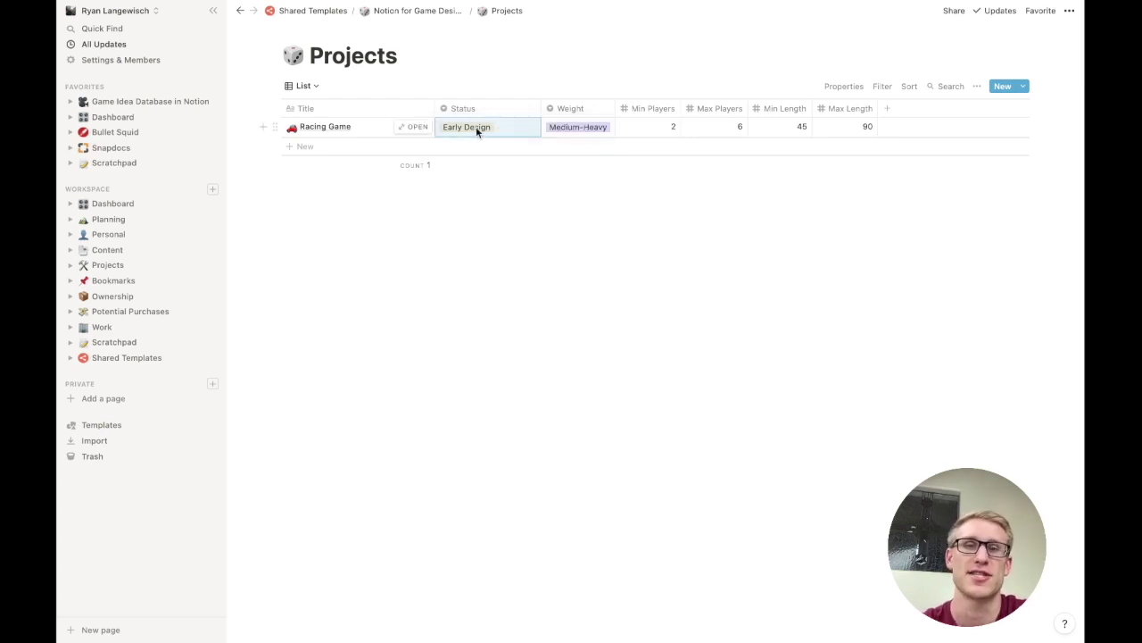
pyautogui.click(601, 129)
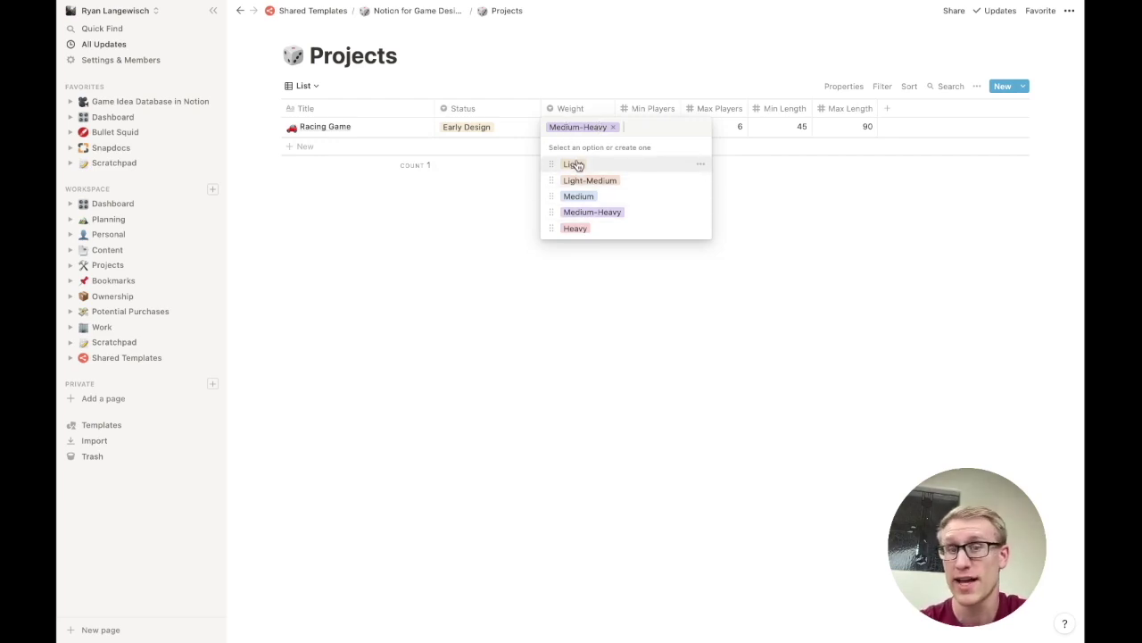
pyautogui.press('Escape')
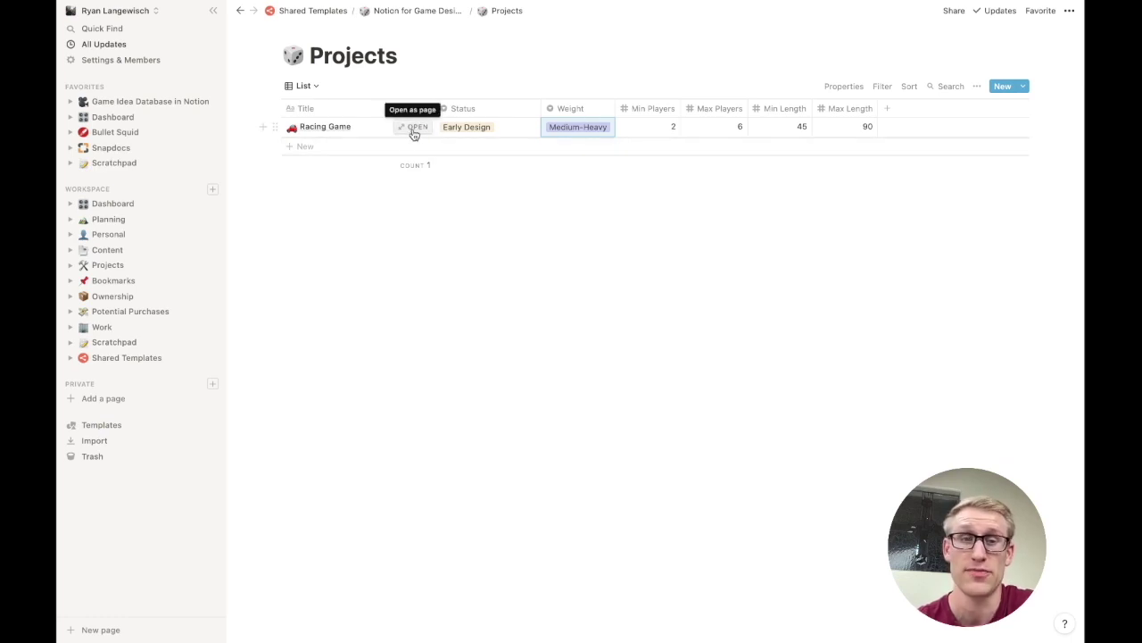
# Open Racing Game as a full page, then return to the Projects database.
pyautogui.click(414, 131)
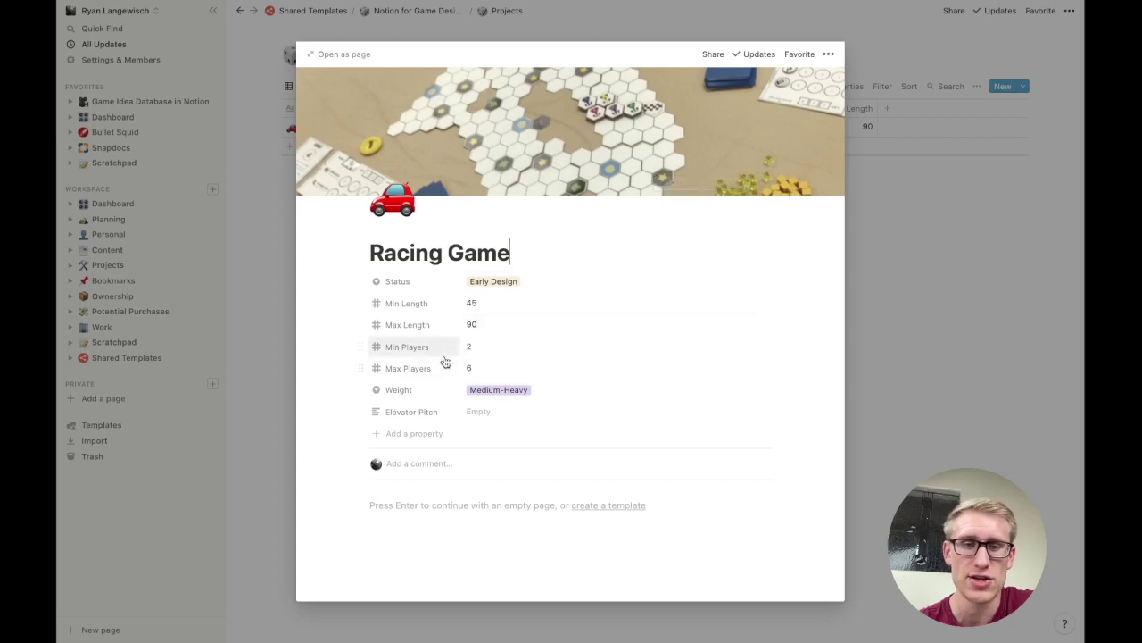
pyautogui.scroll(-2, 446, 361)
pyautogui.click(466, 413)
pyautogui.scroll(2, 460, 424)
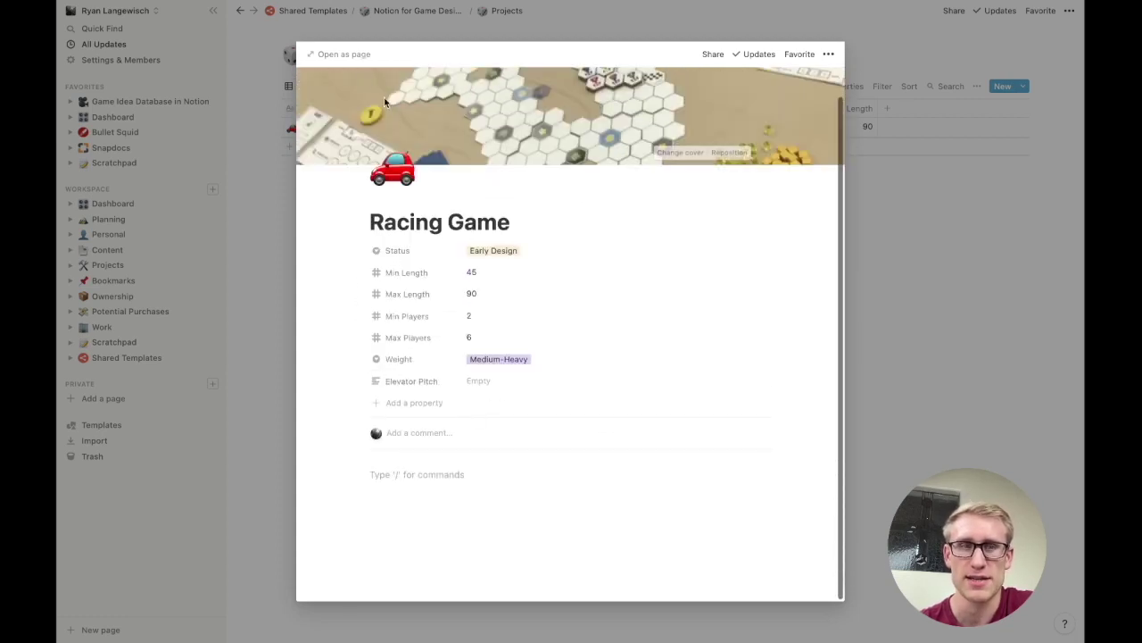
pyautogui.click(344, 54)
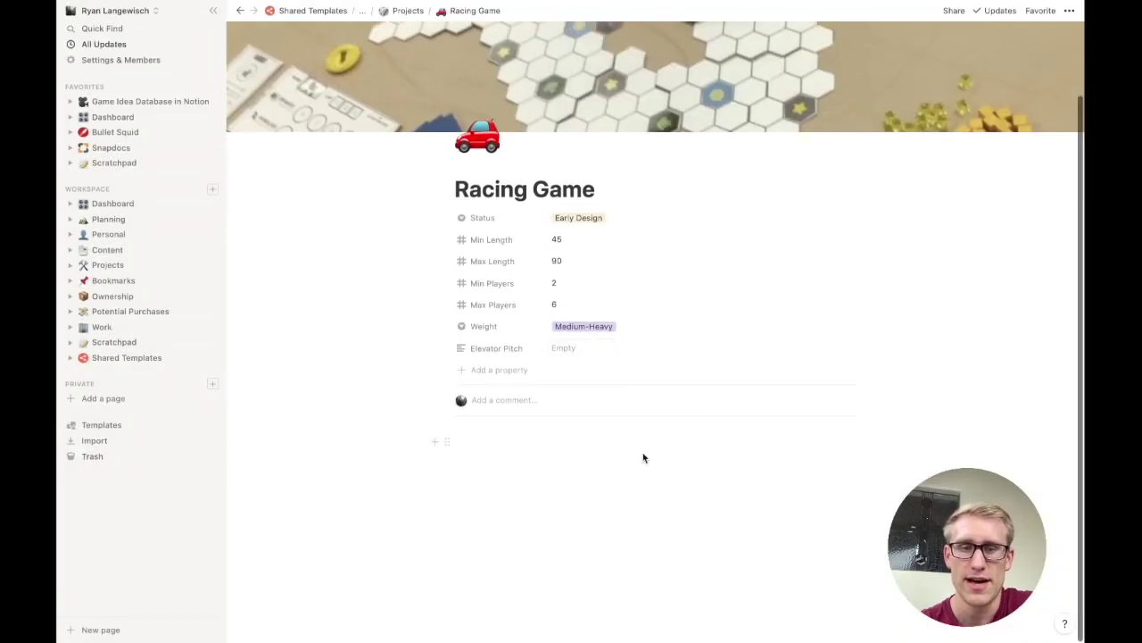
pyautogui.click(643, 458)
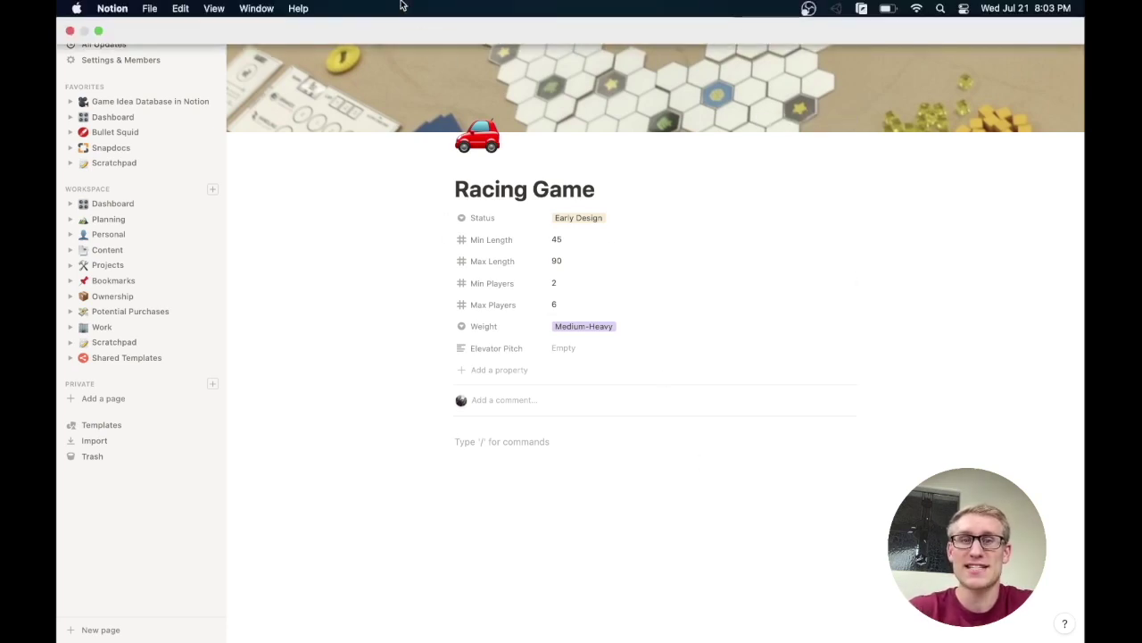
pyautogui.click(406, 11)
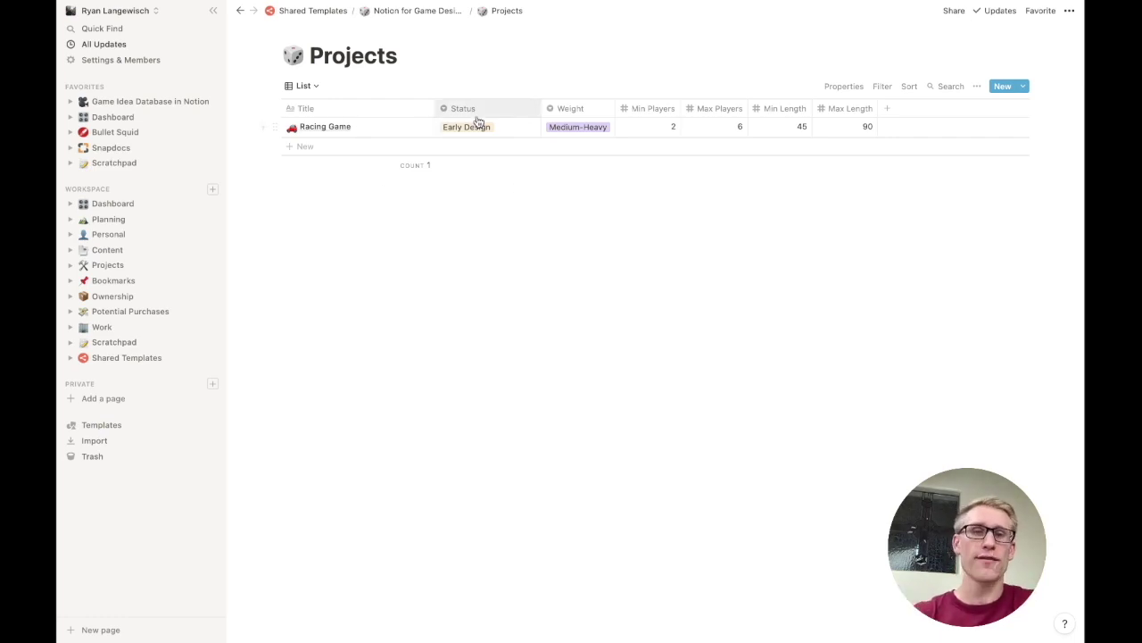
# Reopen the Racing Game preview and close it again, back on the Projects list.
pyautogui.click(418, 127)
pyautogui.scroll(-2, 452, 563)
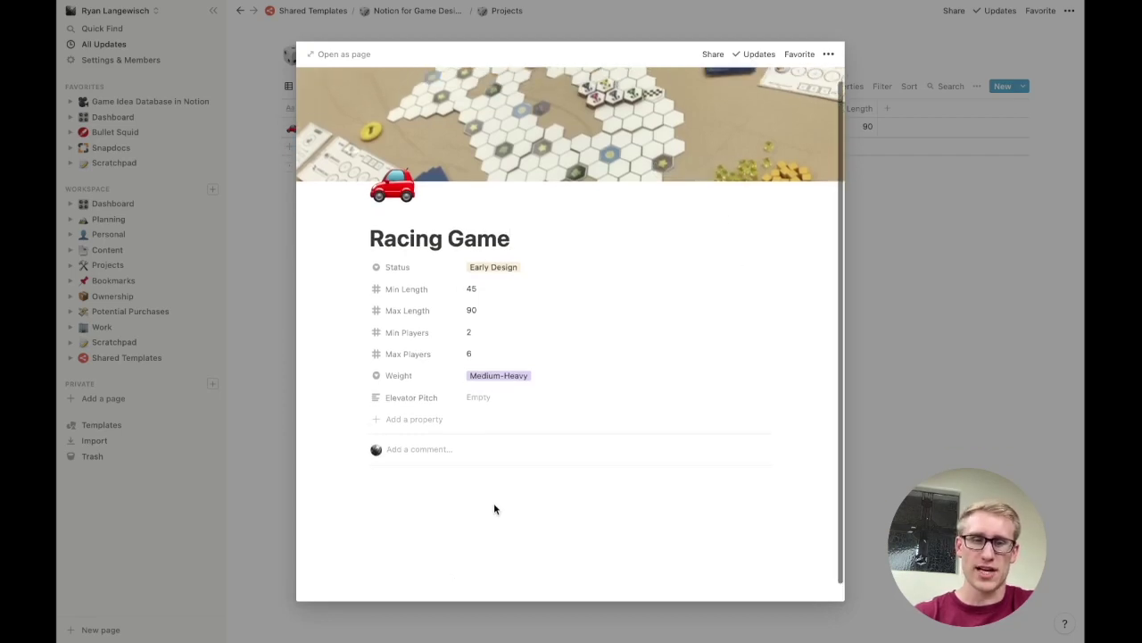
pyautogui.click(473, 535)
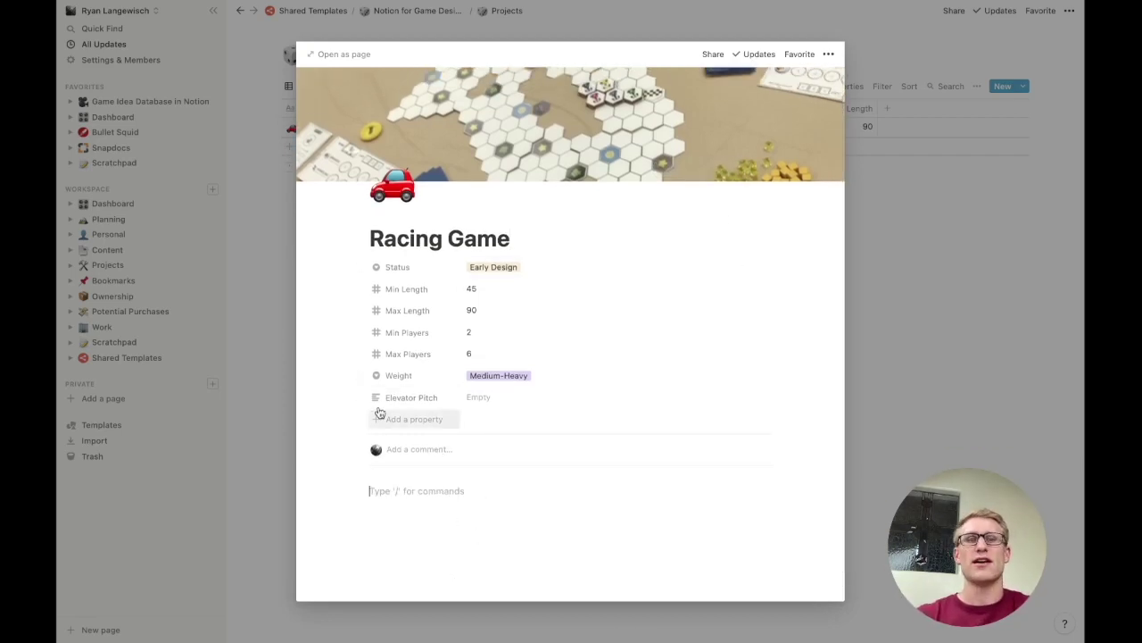
pyautogui.click(260, 397)
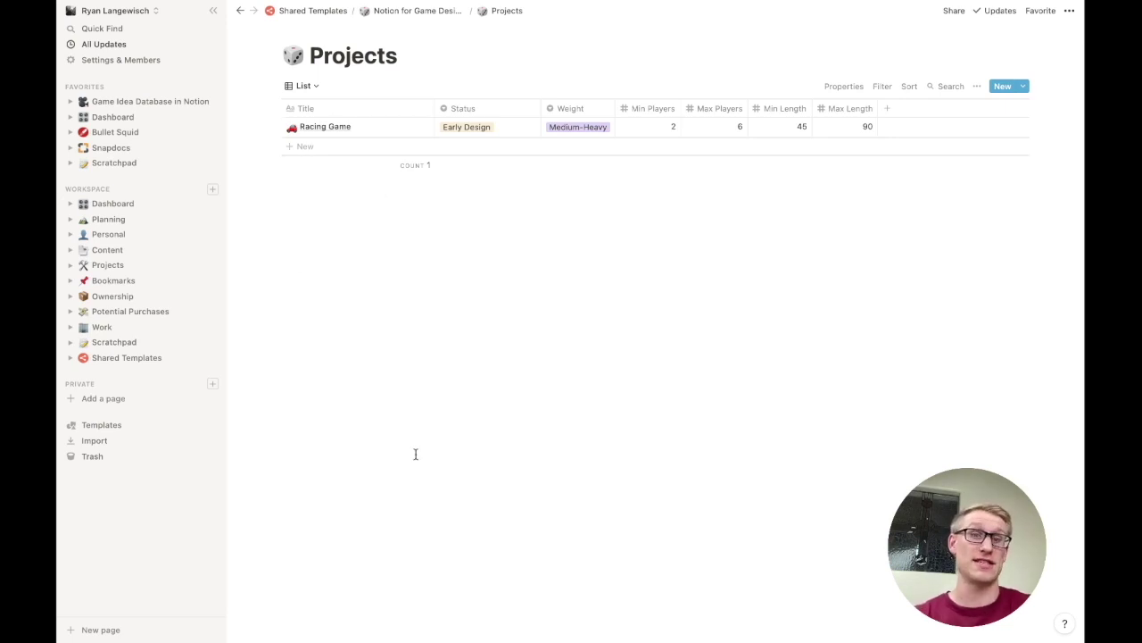
# Switch Projects to Gallery and preview the Racing Game card with its cover image.
pyautogui.click(314, 86)
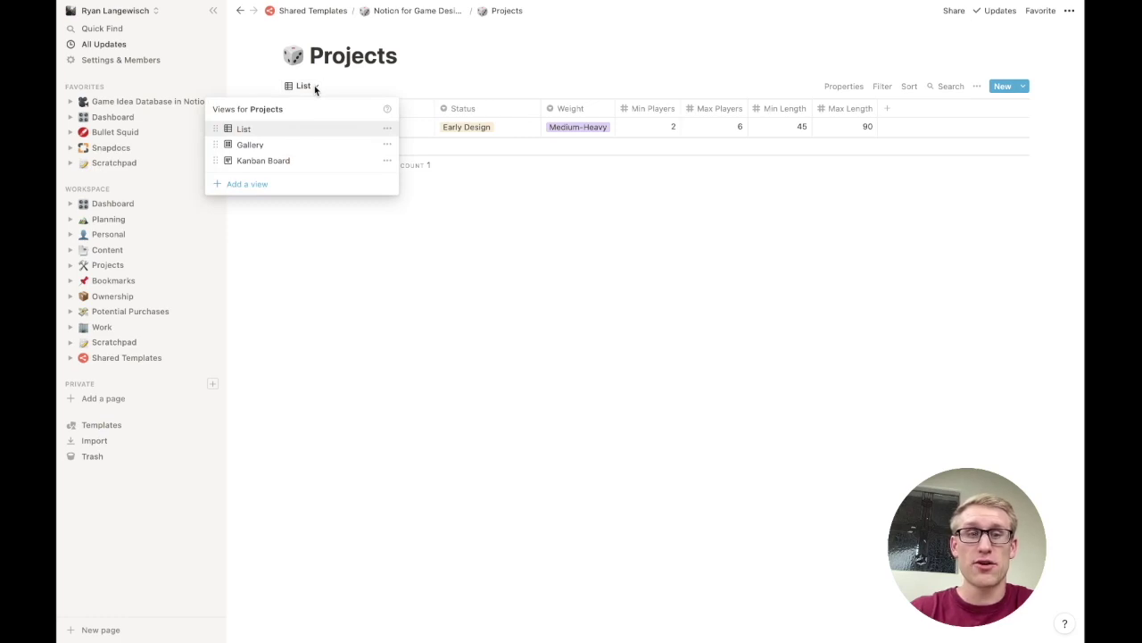
pyautogui.click(255, 145)
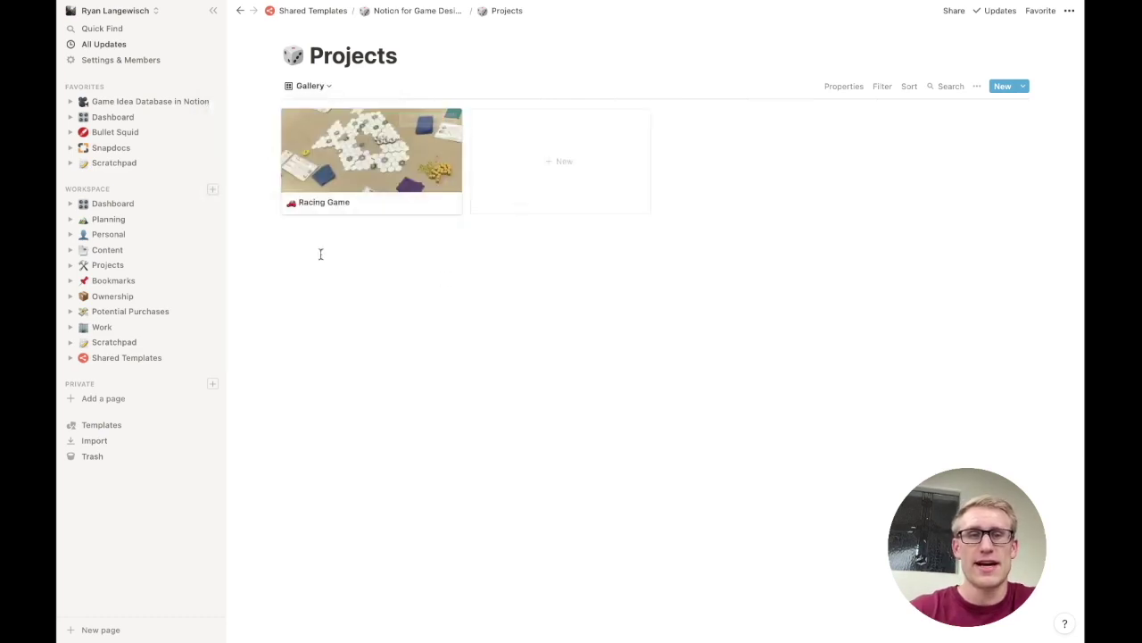
pyautogui.click(348, 174)
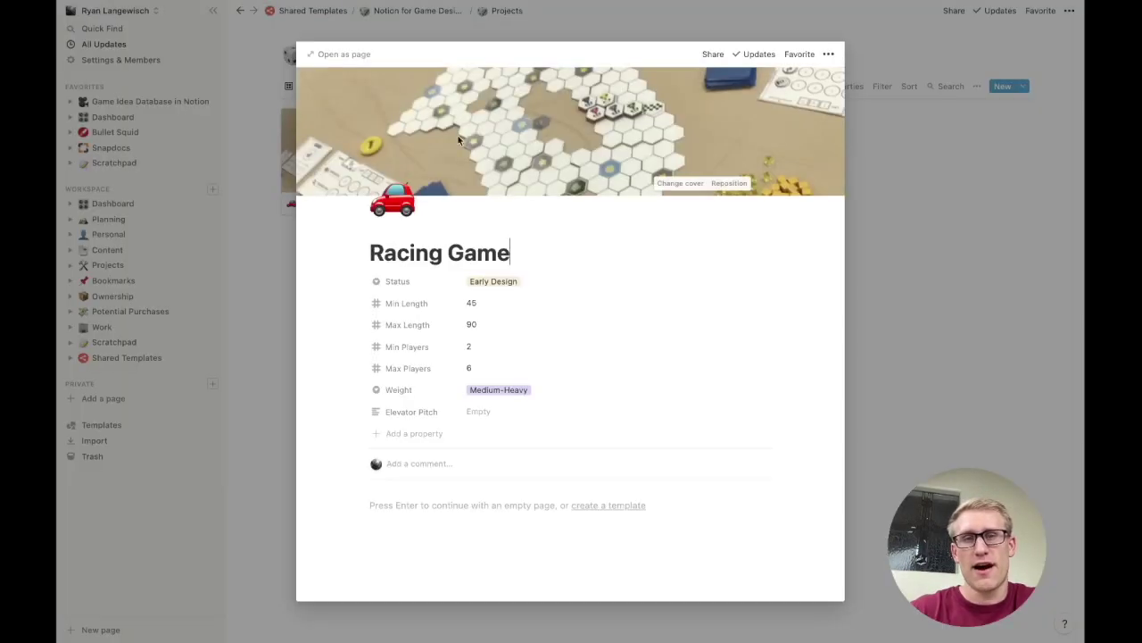
pyautogui.click(249, 273)
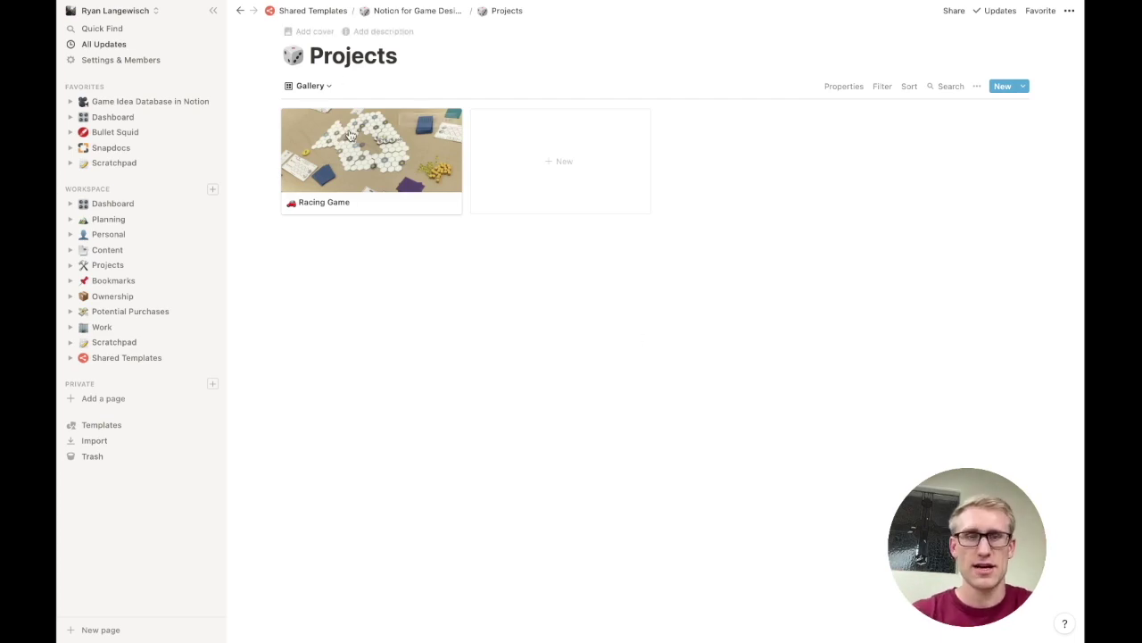
pyautogui.click(322, 89)
# Switch to Kanban Board and hide Min/Max Players, Weight and Min/Max Length on cards.
pyautogui.click(293, 160)
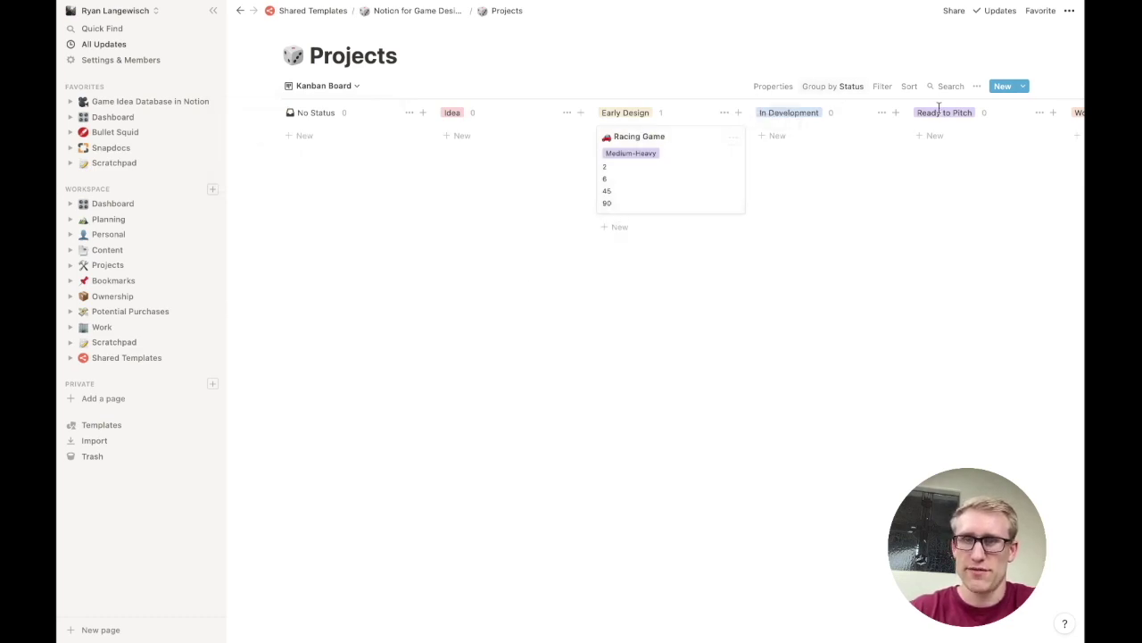
pyautogui.click(773, 86)
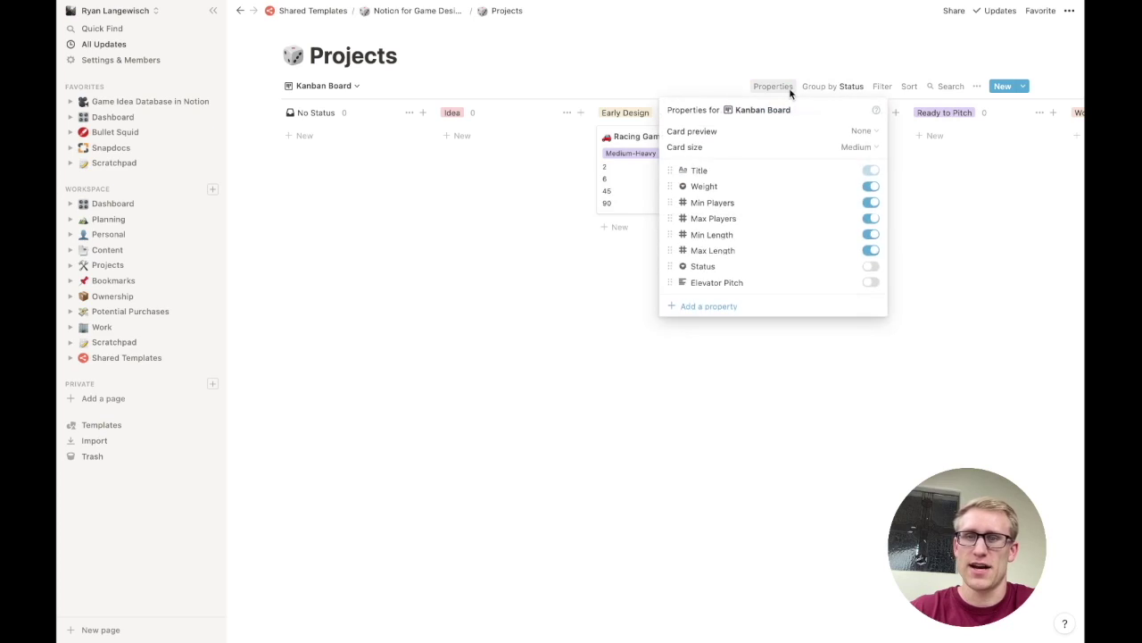
pyautogui.click(871, 201)
pyautogui.click(871, 218)
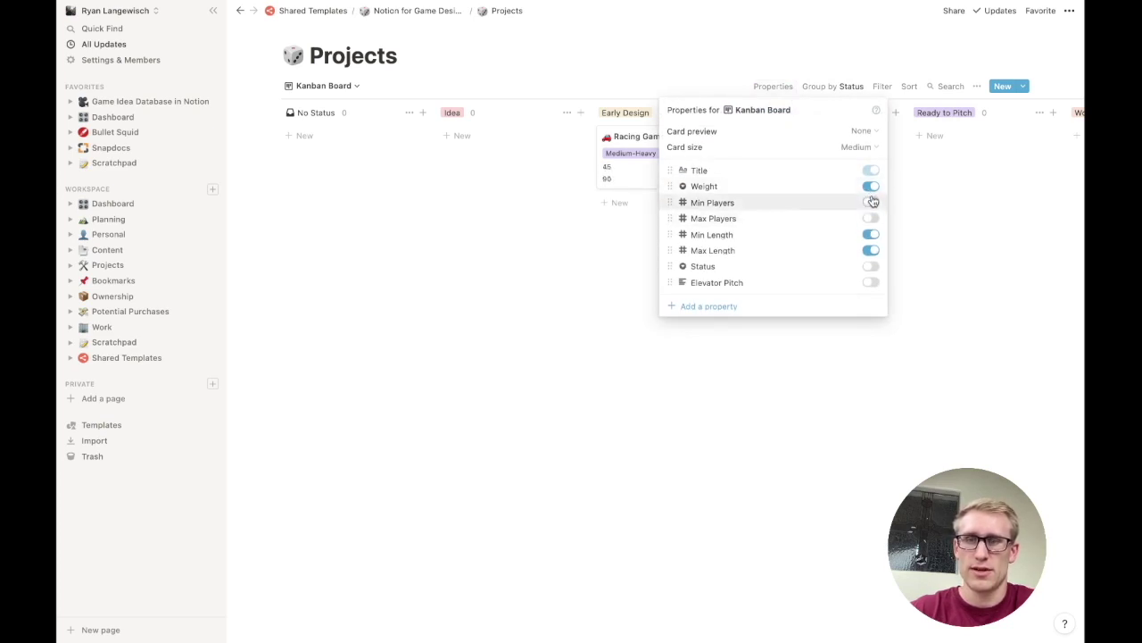
pyautogui.click(871, 186)
pyautogui.click(871, 235)
pyautogui.click(872, 250)
pyautogui.click(611, 266)
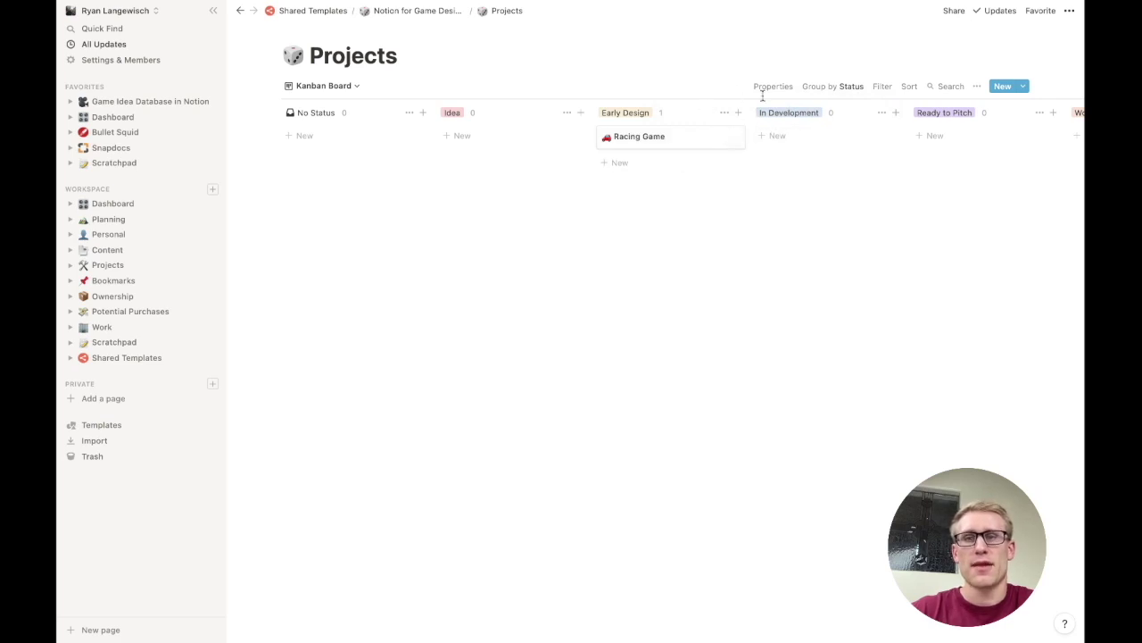
# Drag the Racing Game card from Early Design into the In Development column.
pyautogui.hscroll(5, 535, 199)
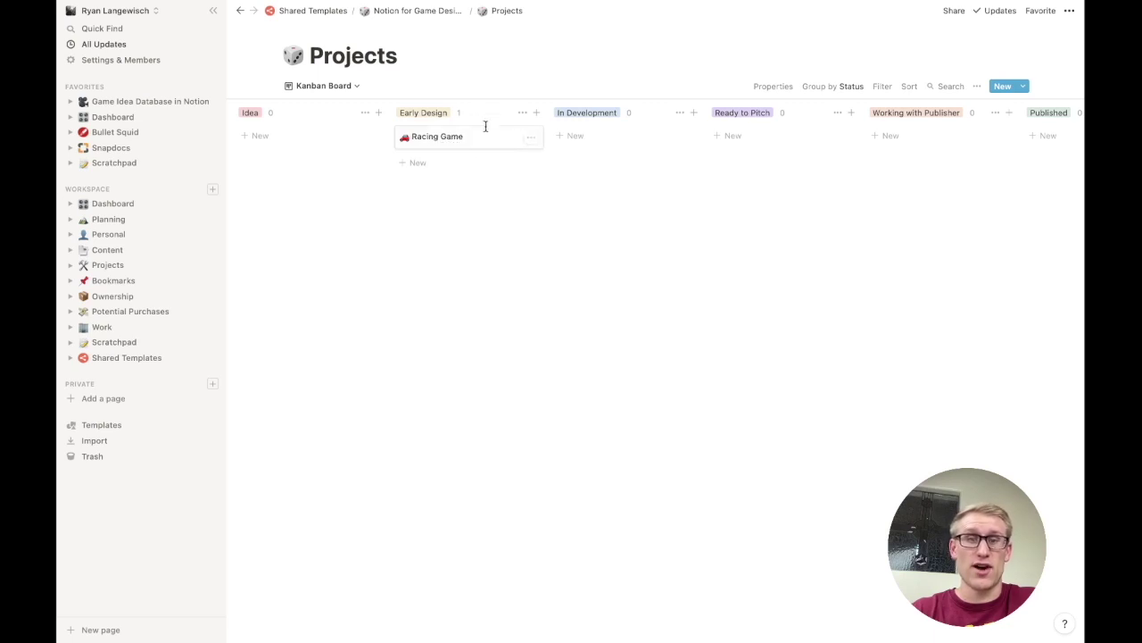
pyautogui.moveTo(437, 145); pyautogui.dragTo(597, 147)
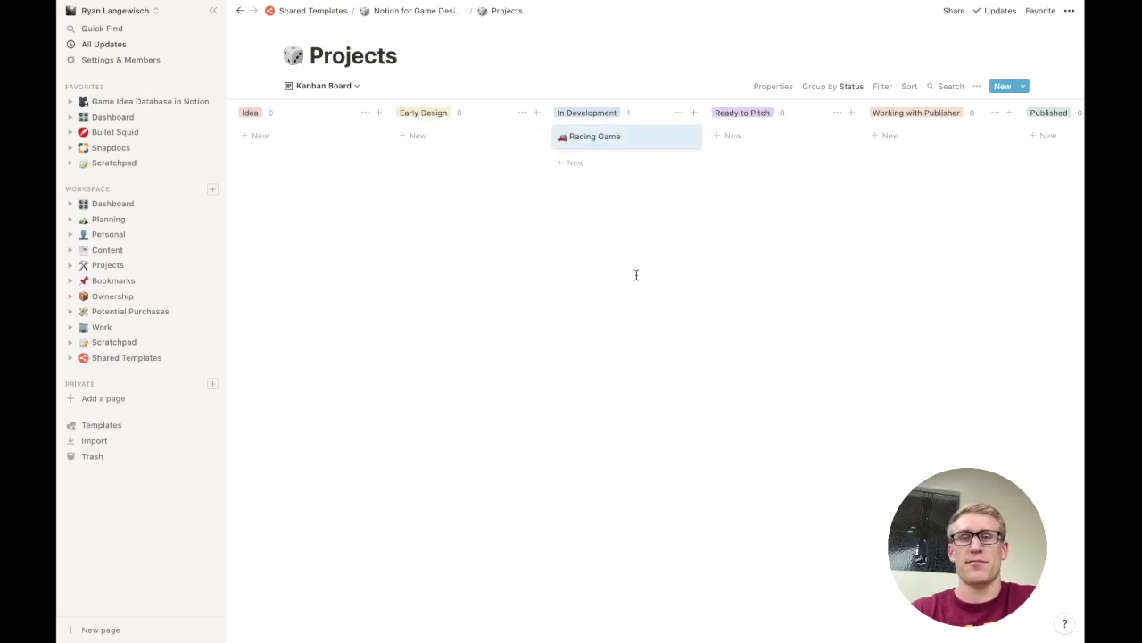
pyautogui.hscroll(3, 482, 191)
pyautogui.hscroll(4, 974, 250)
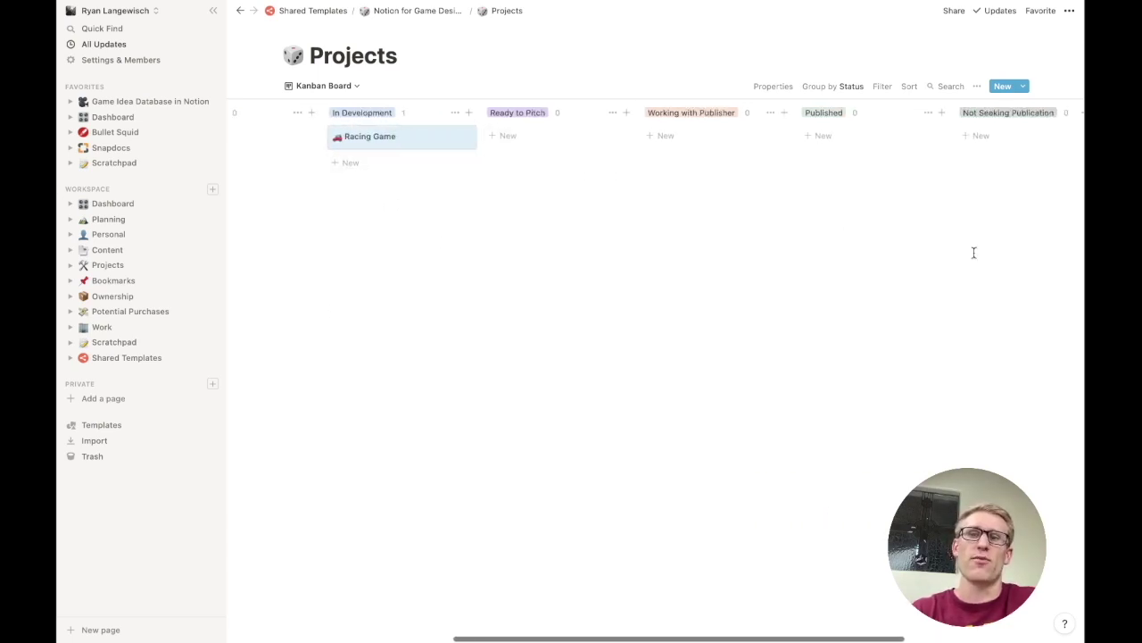
pyautogui.hscroll(-6, 973, 250)
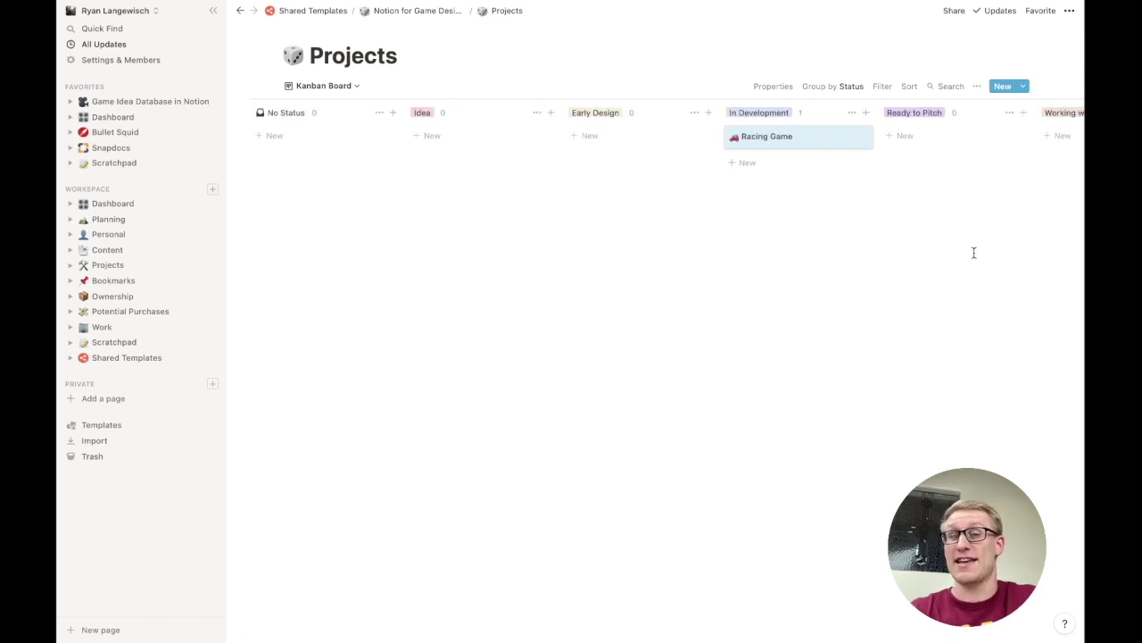
# Return Projects to the List view and briefly check the New-entry templates.
pyautogui.click(330, 87)
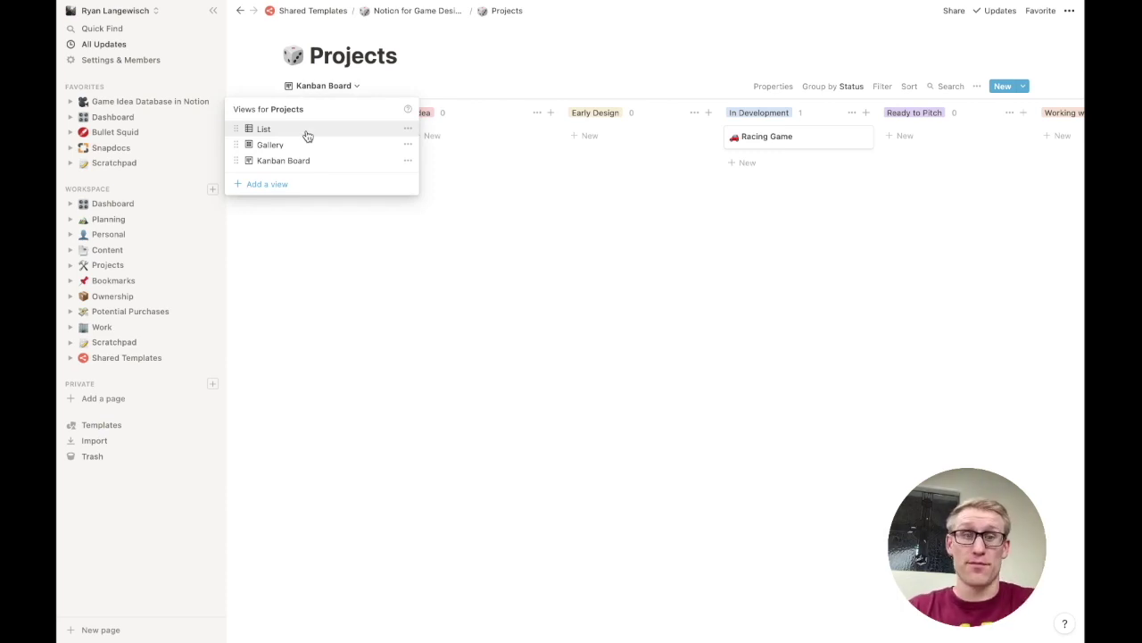
pyautogui.click(307, 135)
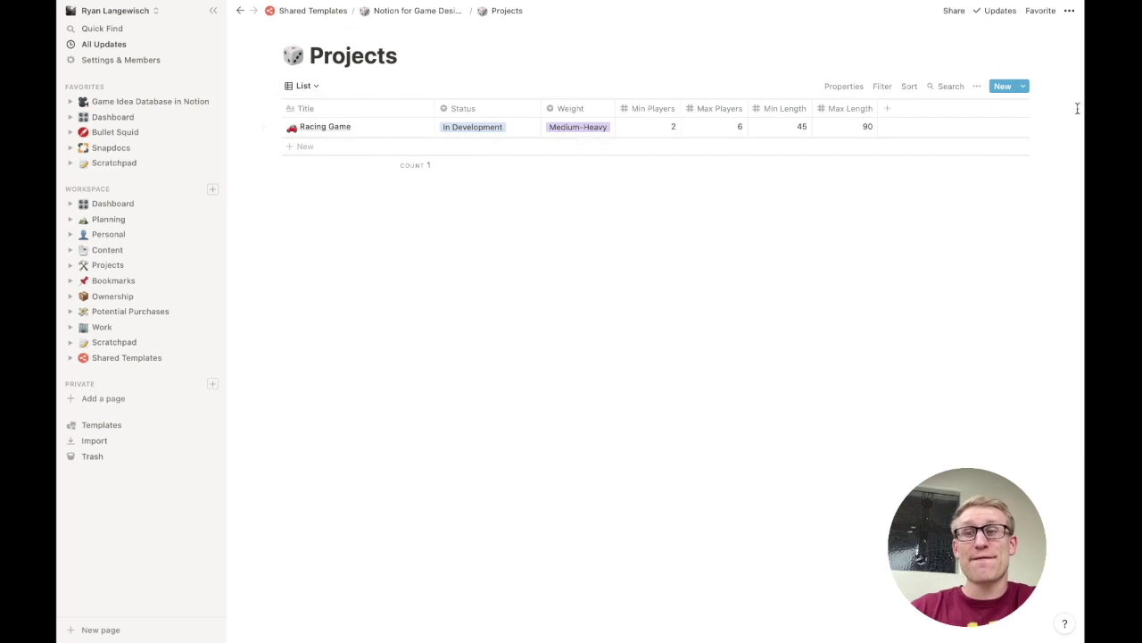
pyautogui.click(1025, 87)
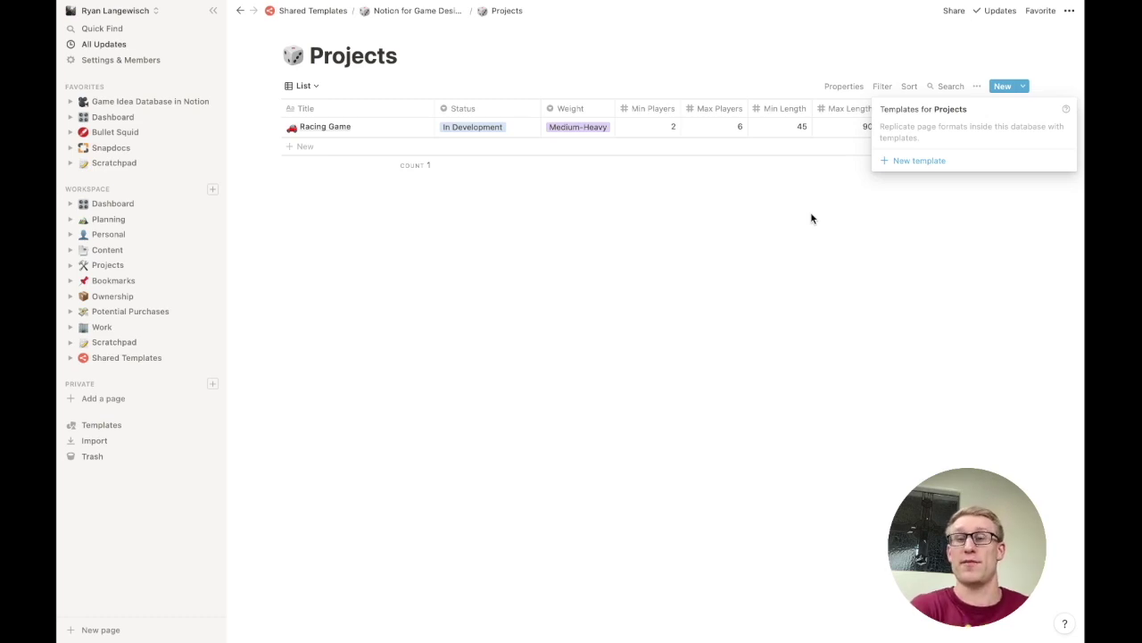
pyautogui.click(656, 206)
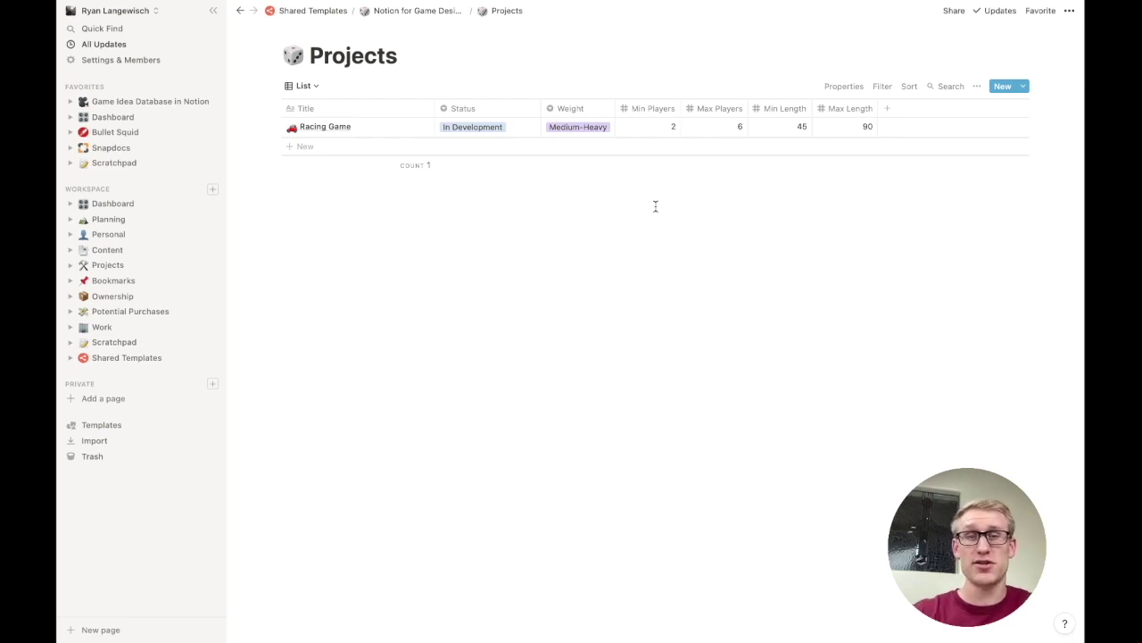
# Expand the Racing Game entry to a full page and show its Share panel.
pyautogui.click(405, 126)
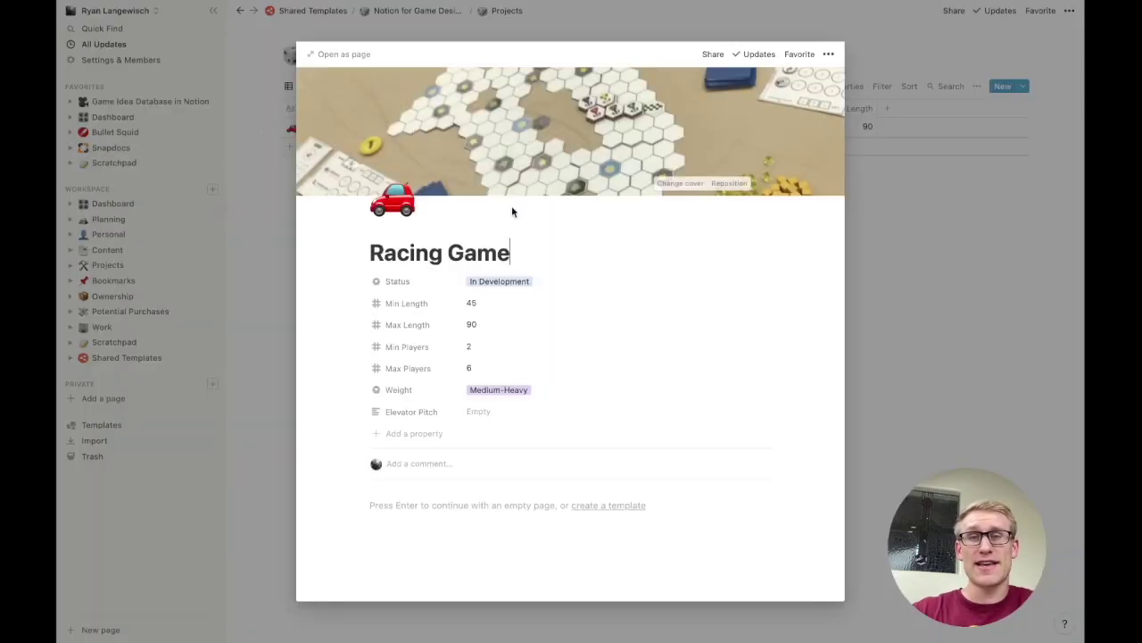
pyautogui.click(335, 54)
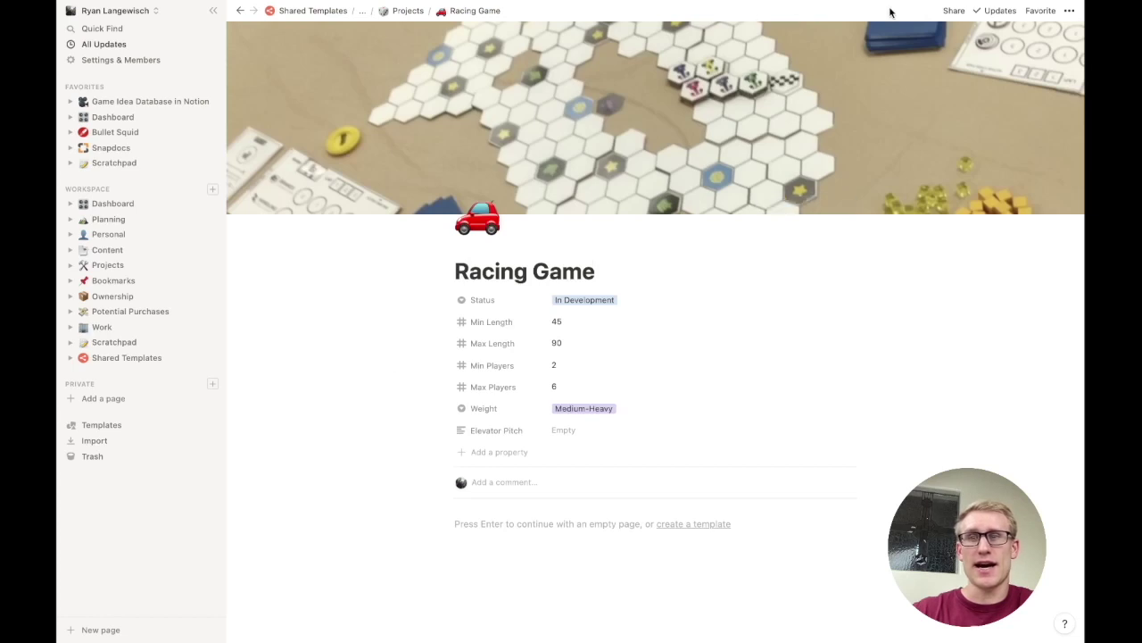
pyautogui.click(953, 10)
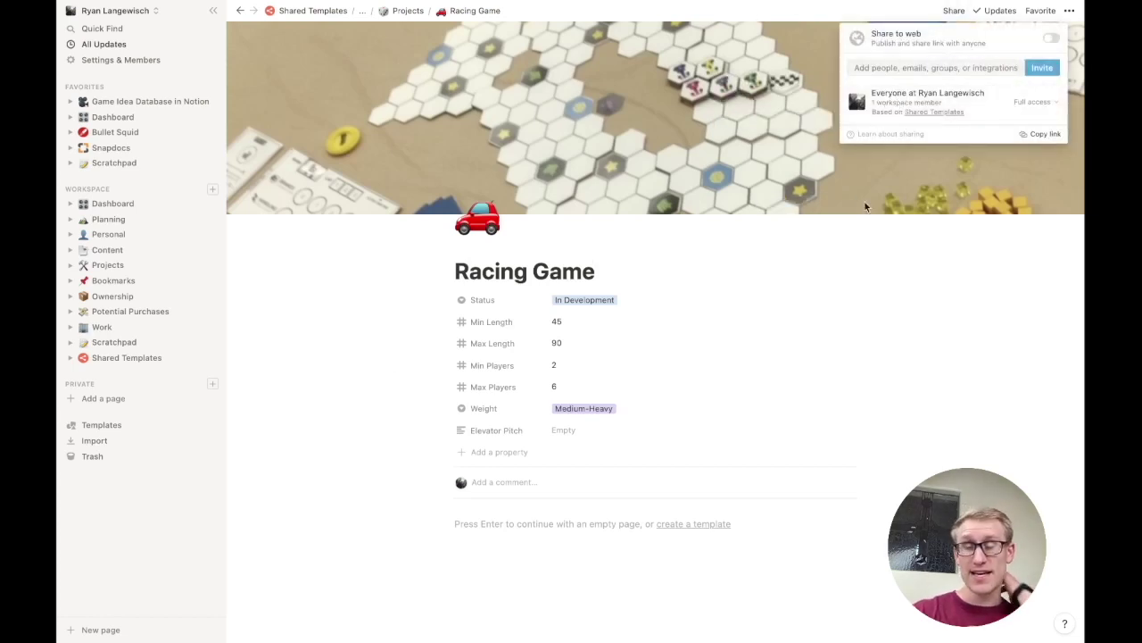
pyautogui.moveTo(469, 162)
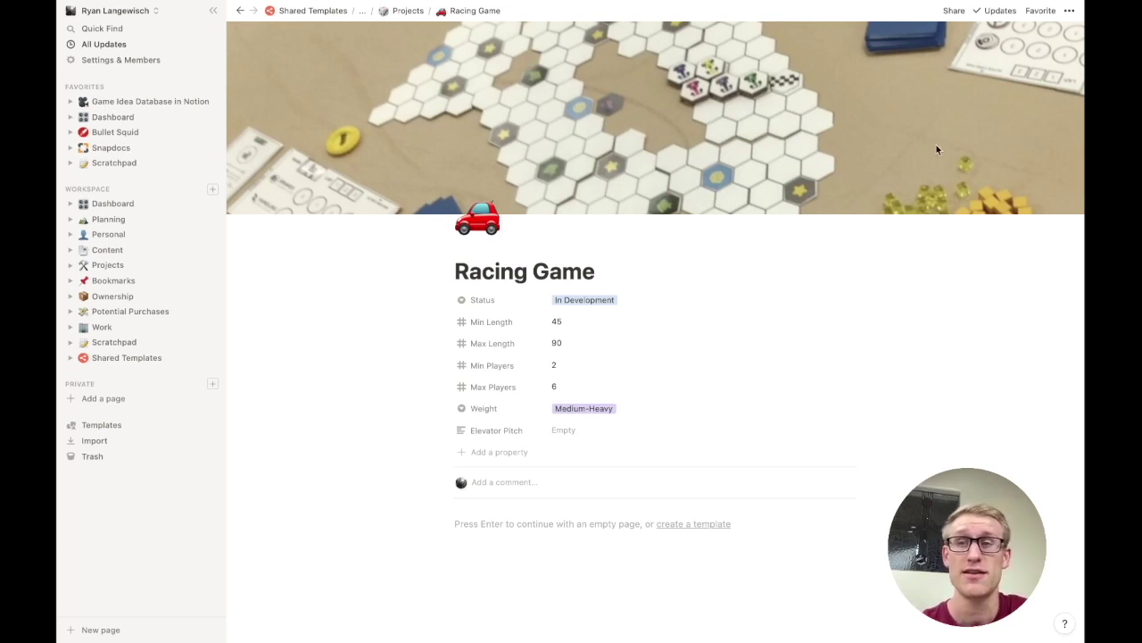
pyautogui.click(953, 11)
pyautogui.moveTo(901, 55)
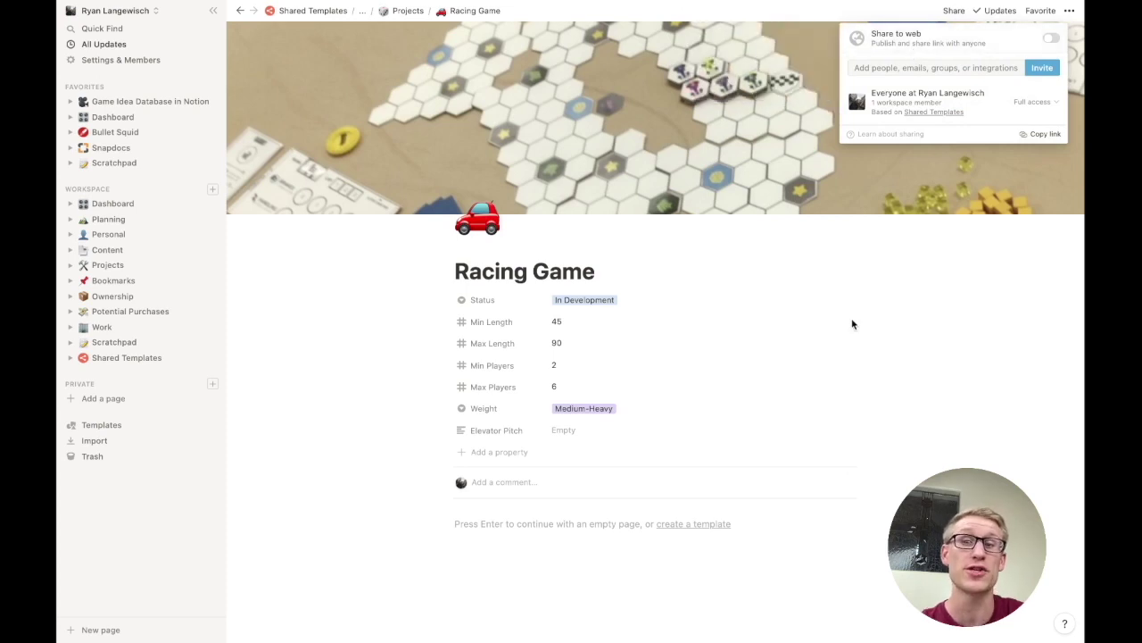
# Dismiss the Share popup, leaving the full Racing Game page in view.
pyautogui.click(790, 333)
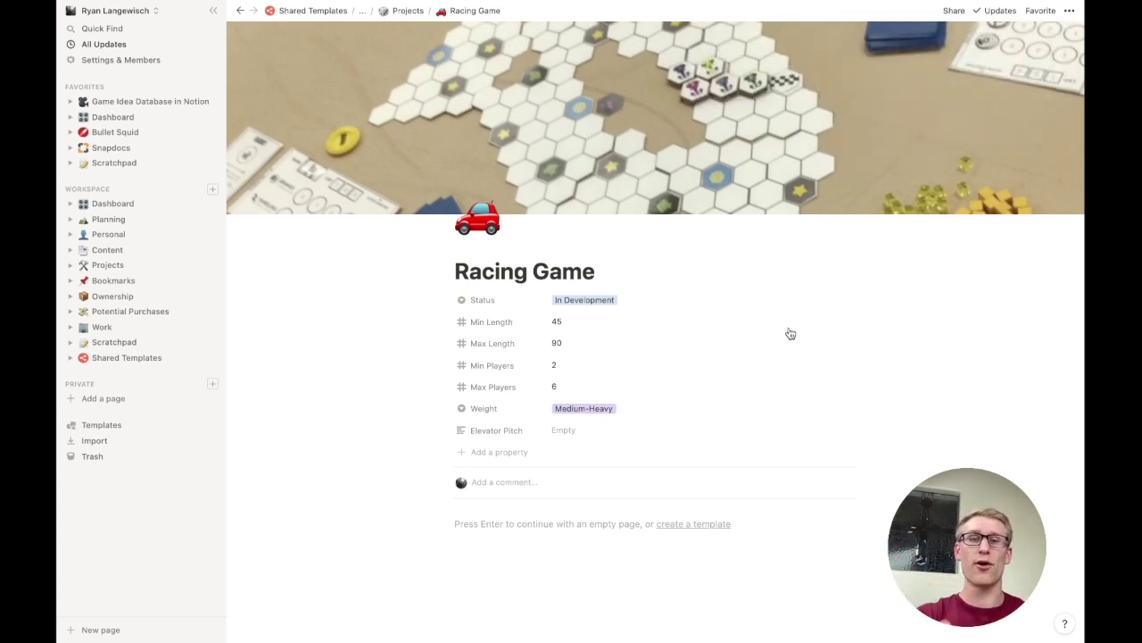